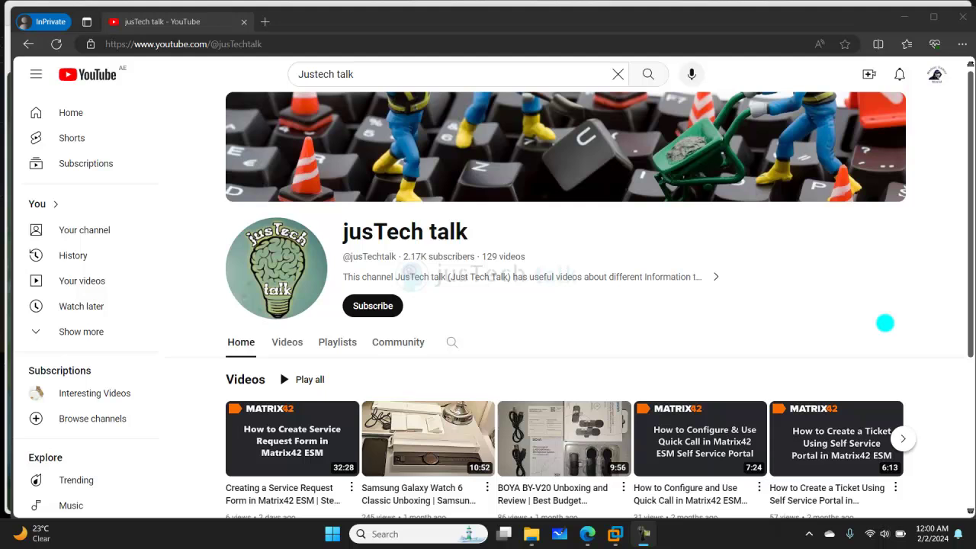
Subscribe to the jusTech talk channel and set its notifications to All
left_click(372, 307)
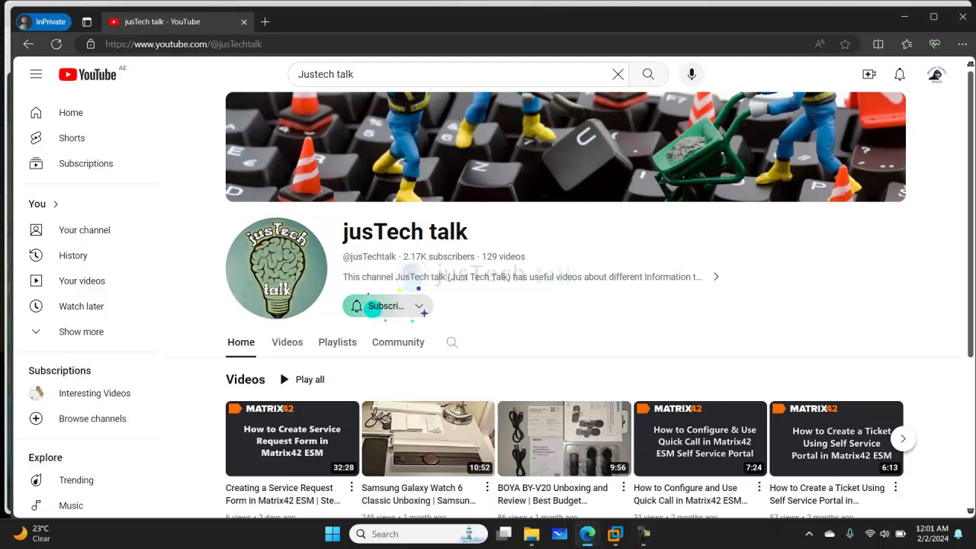
left_click(416, 306)
left_click(402, 333)
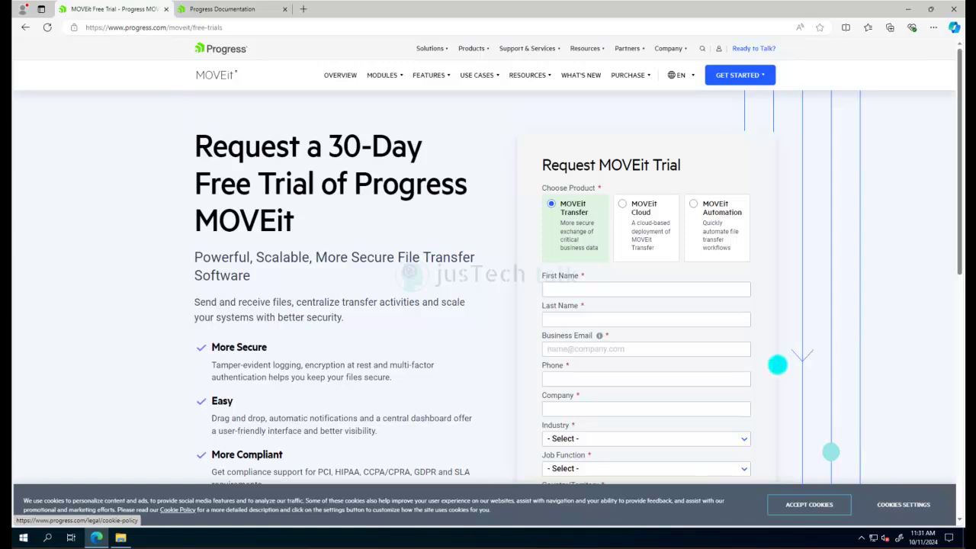
Leave the trial form and browse Progress Documentation through MOVEit, MOVEit Transfer, then MOVEit Transfer 2024
left_click(721, 320)
scroll(687, 292, "down", 3)
scroll(688, 292, "up", 3)
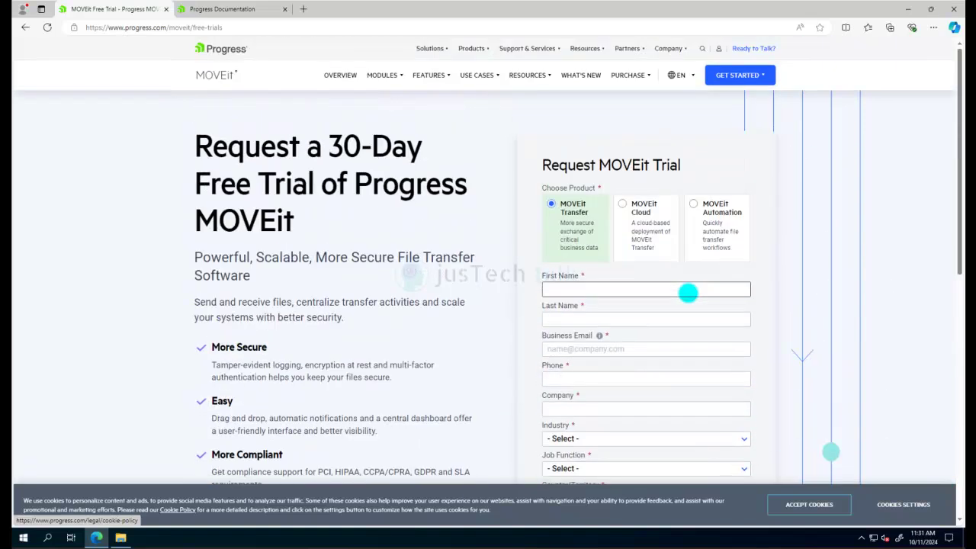
left_click(222, 9)
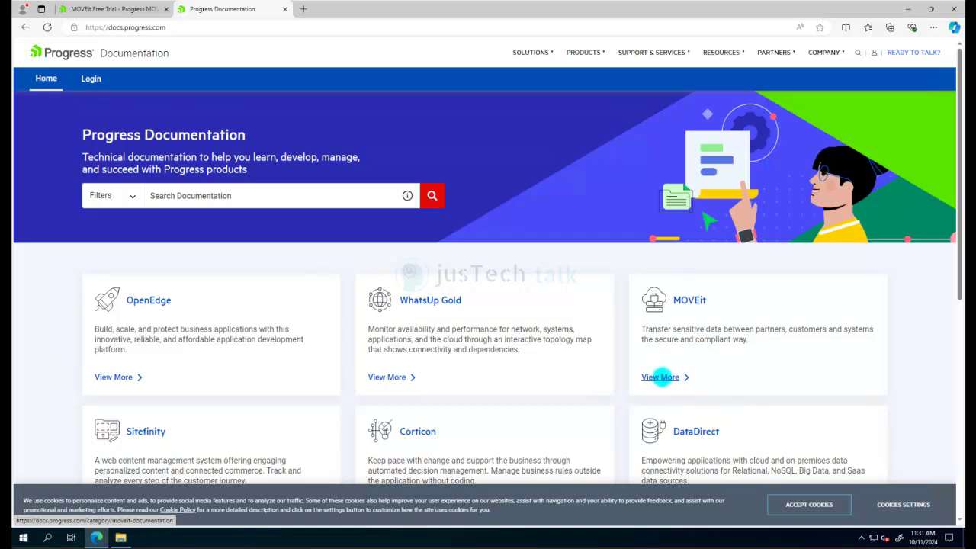
left_click(661, 377)
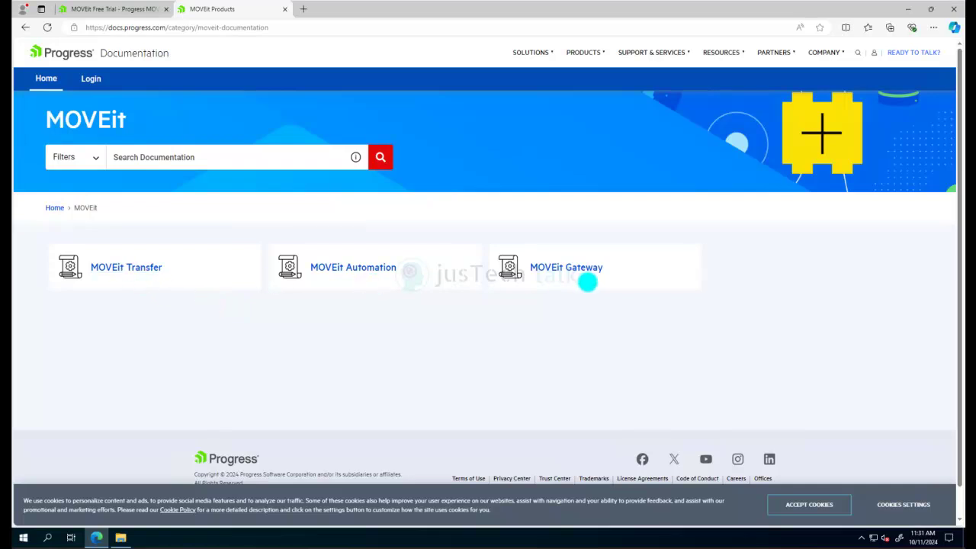
left_click(128, 269)
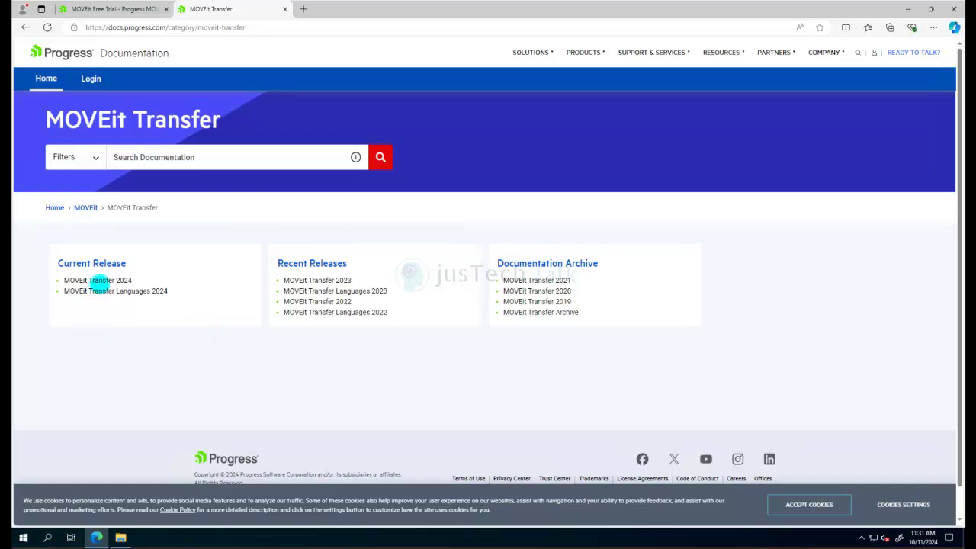
left_click(100, 280)
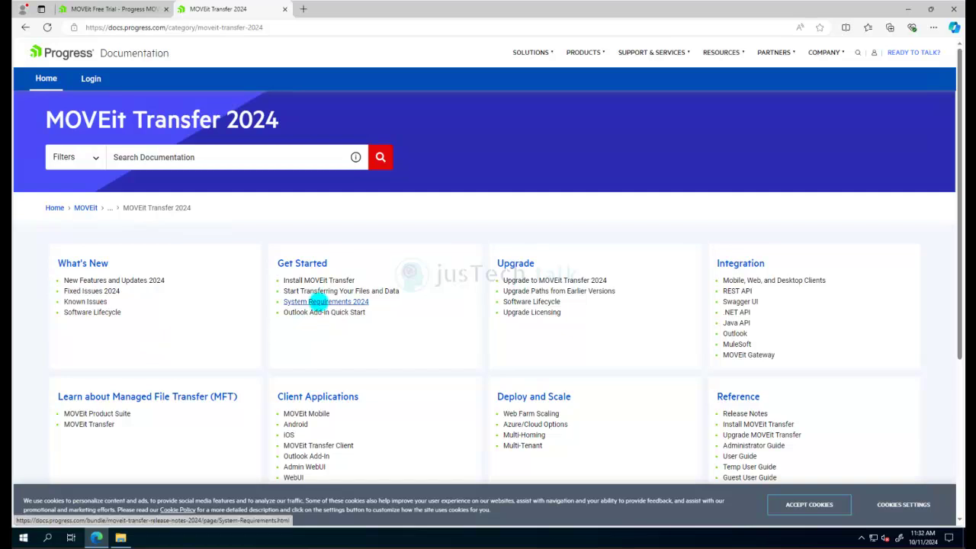
Open System Requirements 2024 and read through the hardware, OS, .NET 4.7.2 and database sections
left_click(318, 302)
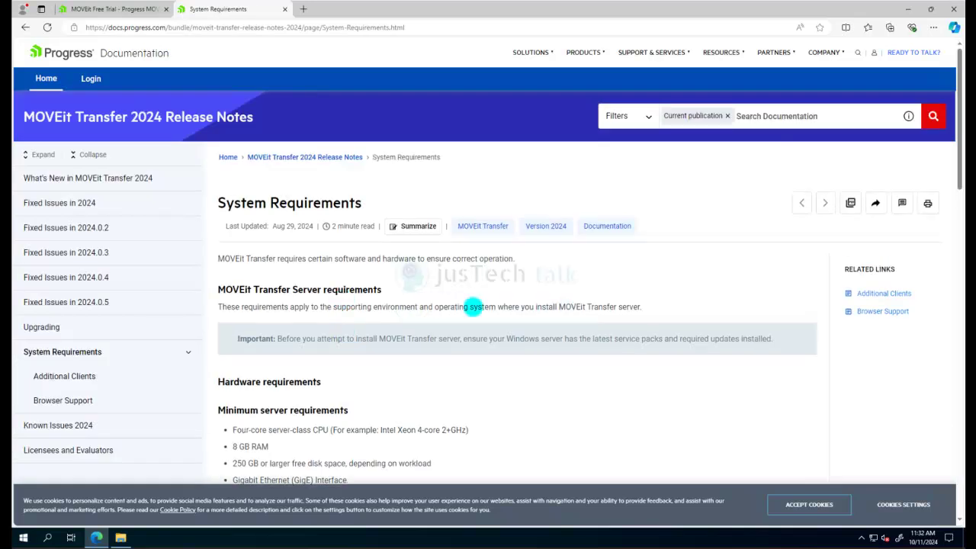
scroll(610, 328, "down", 2)
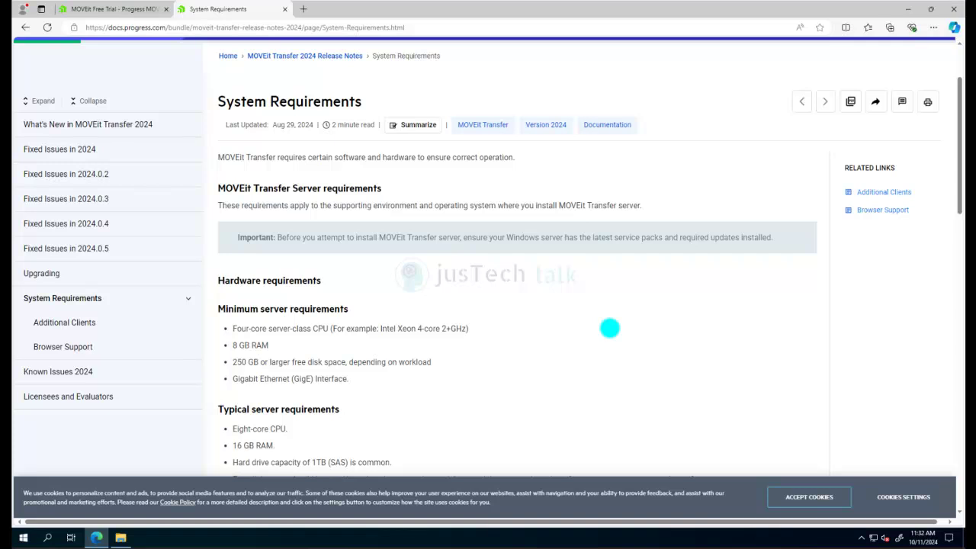
scroll(610, 327, "down", 3)
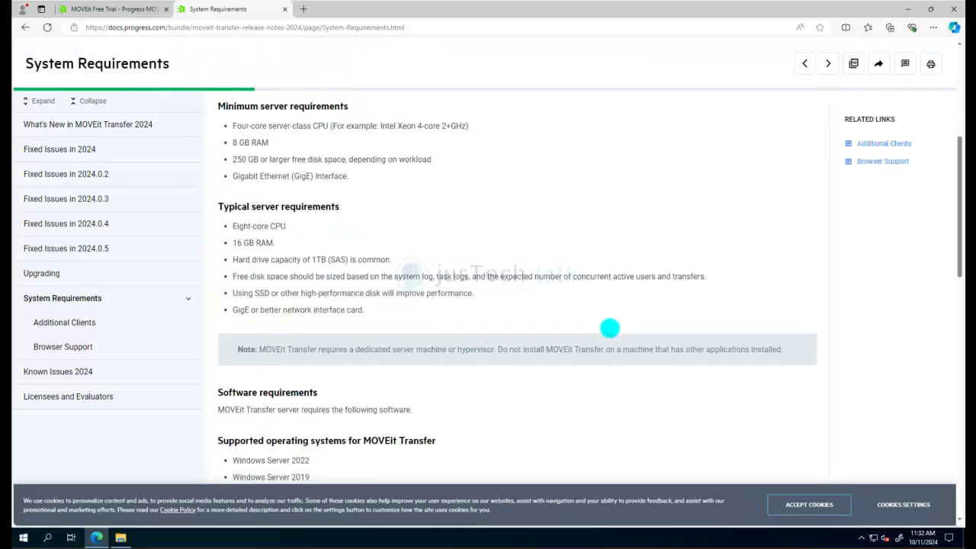
scroll(610, 328, "down", 3)
scroll(610, 328, "down", 3)
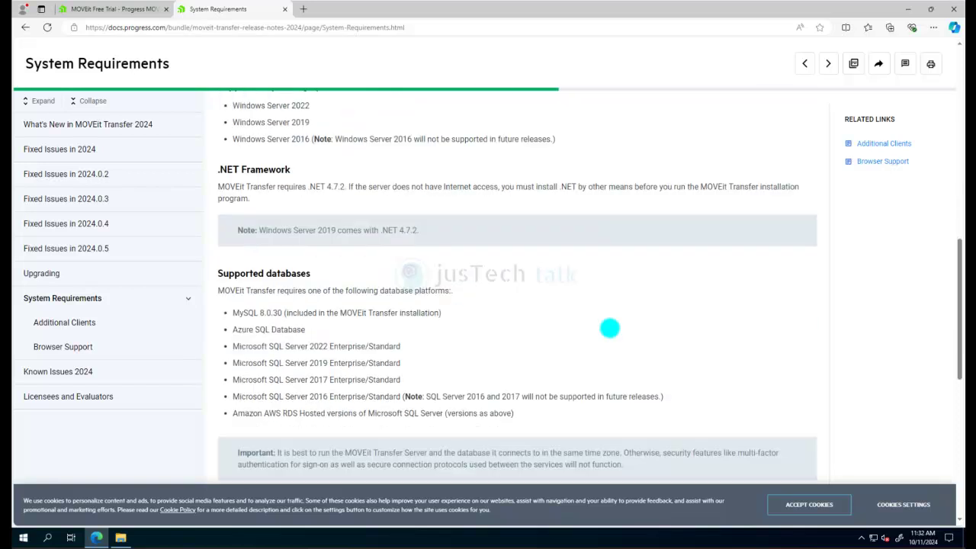
scroll(610, 328, "up", 1)
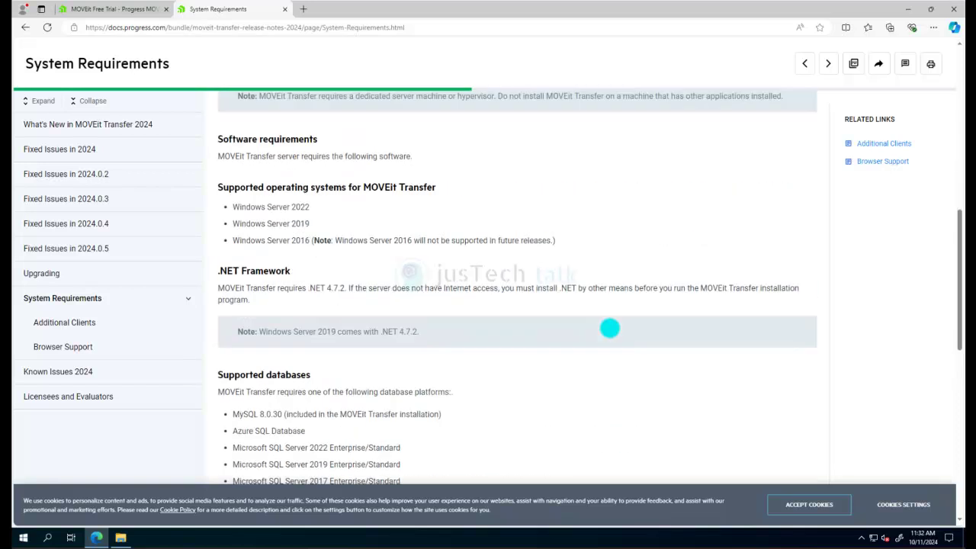
scroll(609, 327, "down", 1)
scroll(609, 327, "up", 1)
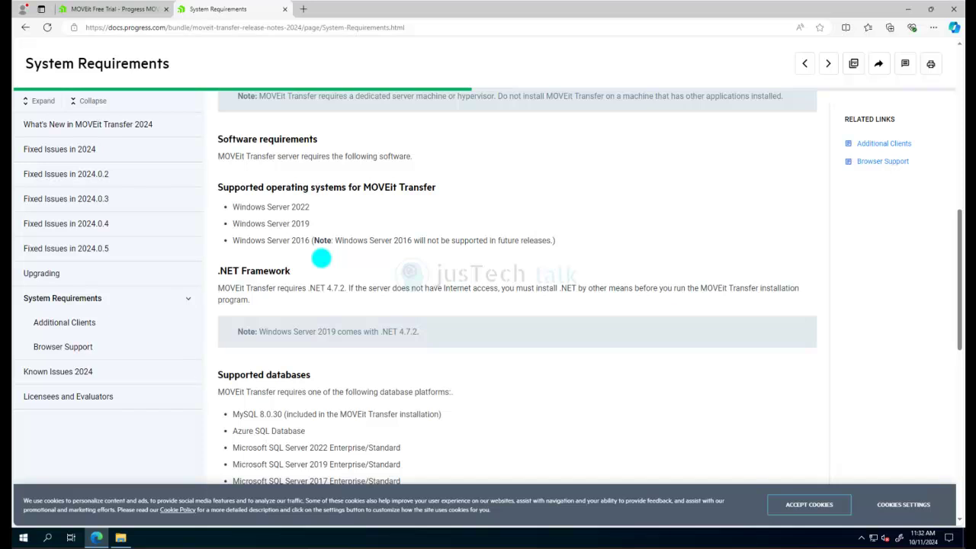
scroll(321, 259, "down", 2)
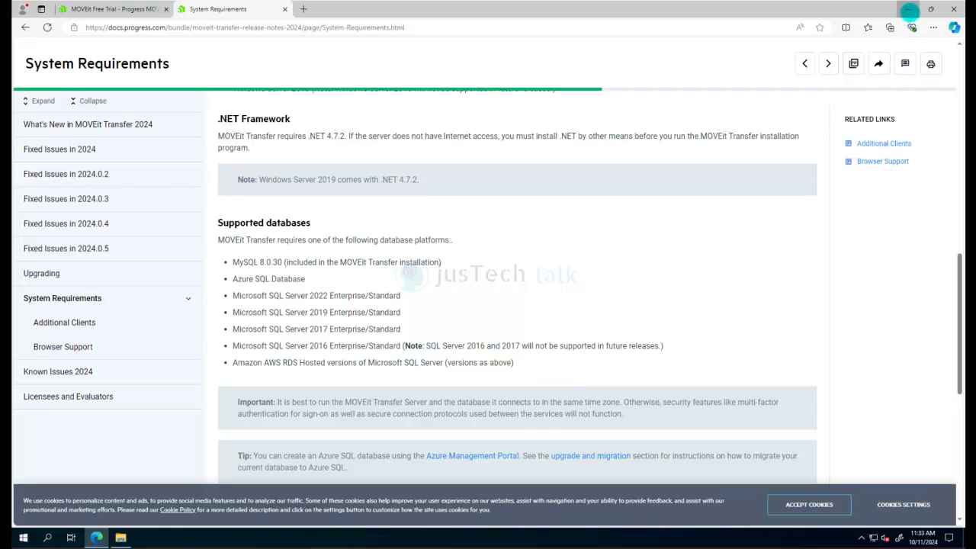
Minimize Edge and run the MOVEit installer from Downloads as administrator, approving the UAC prompt
left_click(908, 9)
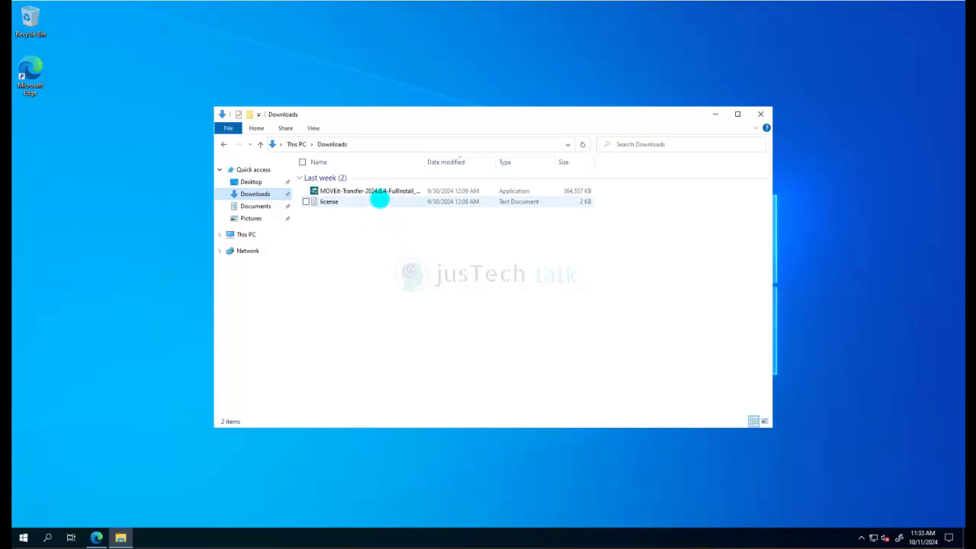
mouse_move(385, 189)
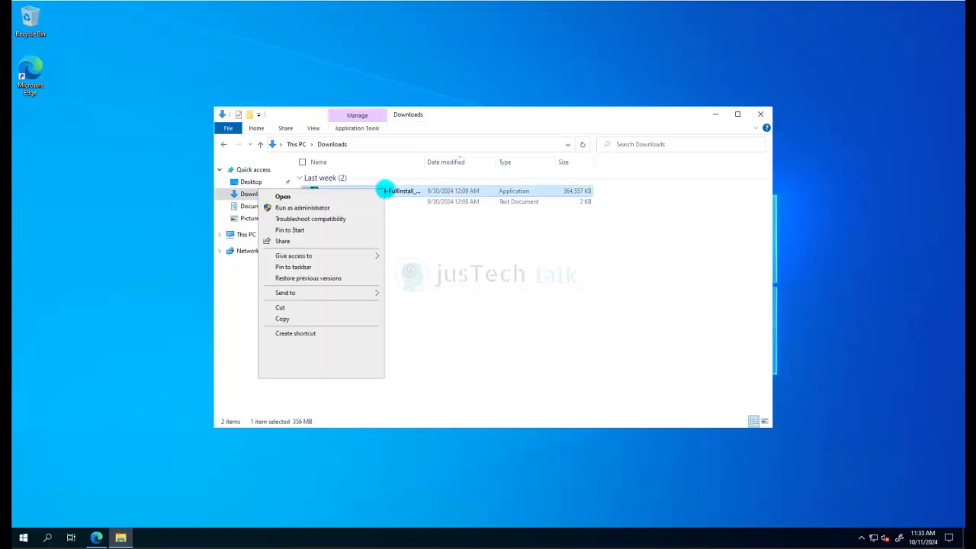
left_click(358, 207)
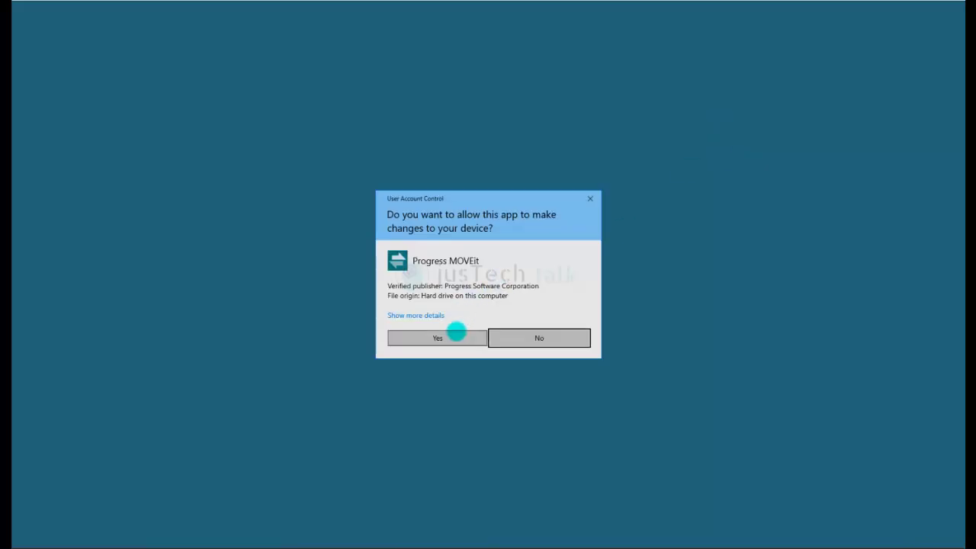
left_click(456, 331)
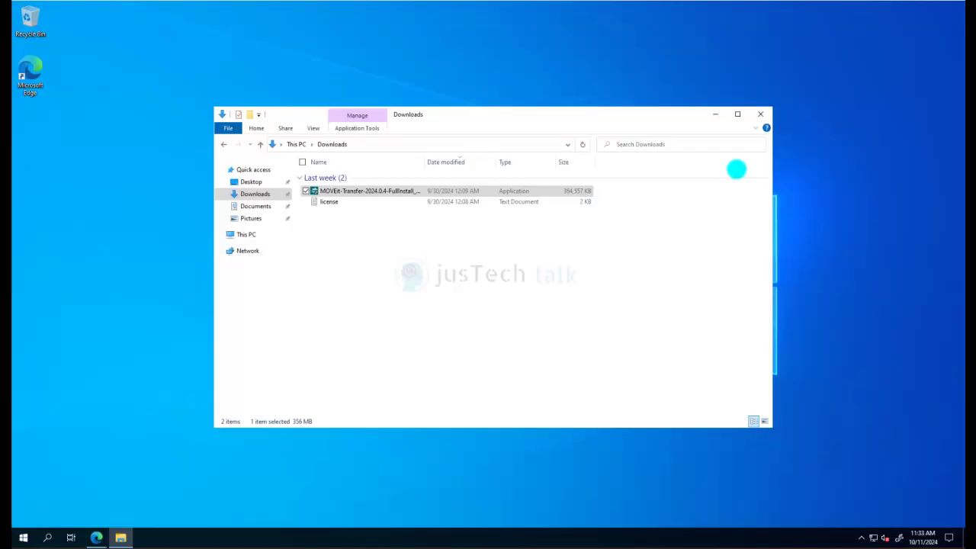
left_click(712, 114)
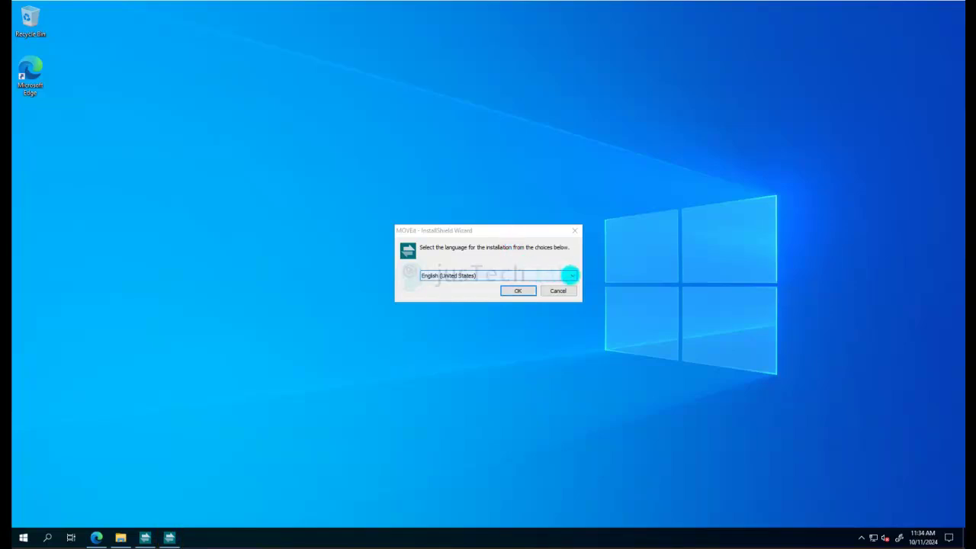
Confirm English (United States) as the installer language
left_click(568, 275)
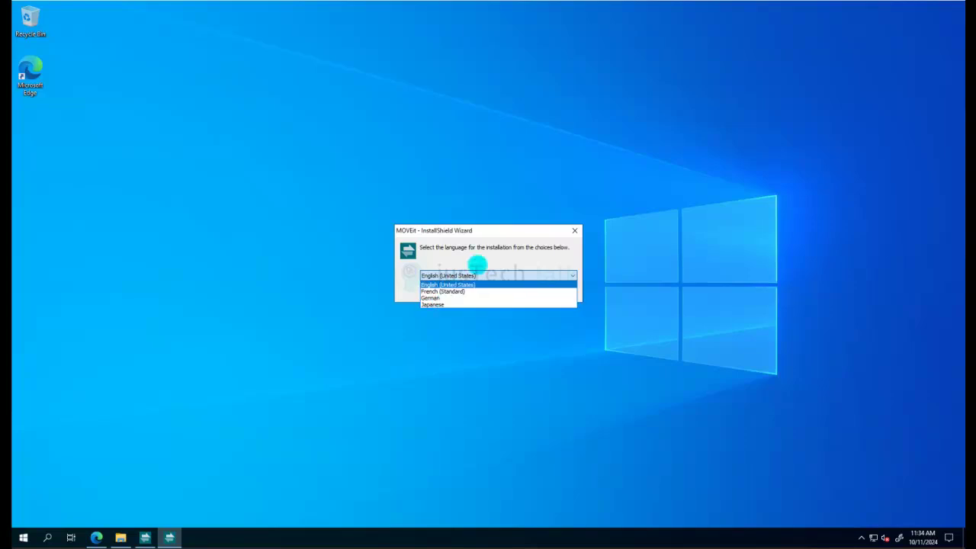
left_click(479, 261)
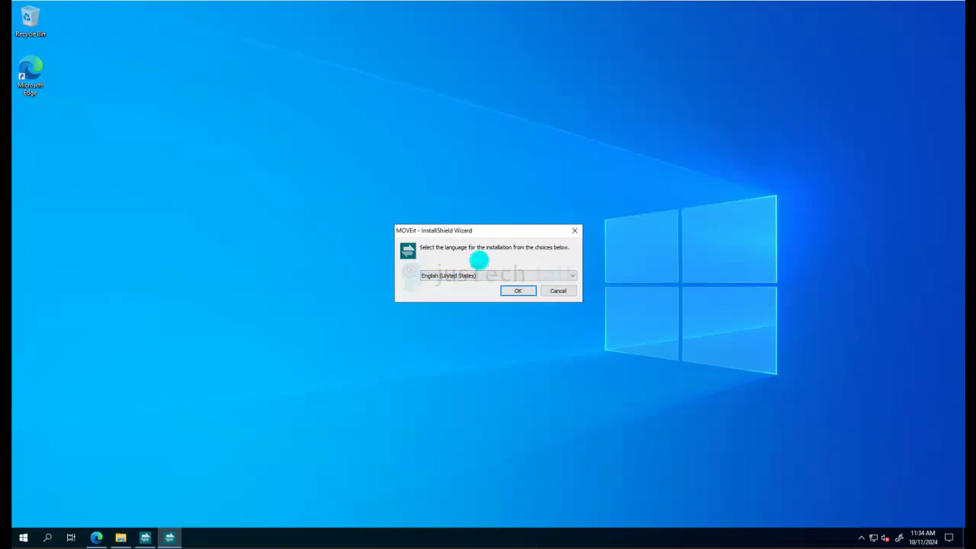
left_click(518, 290)
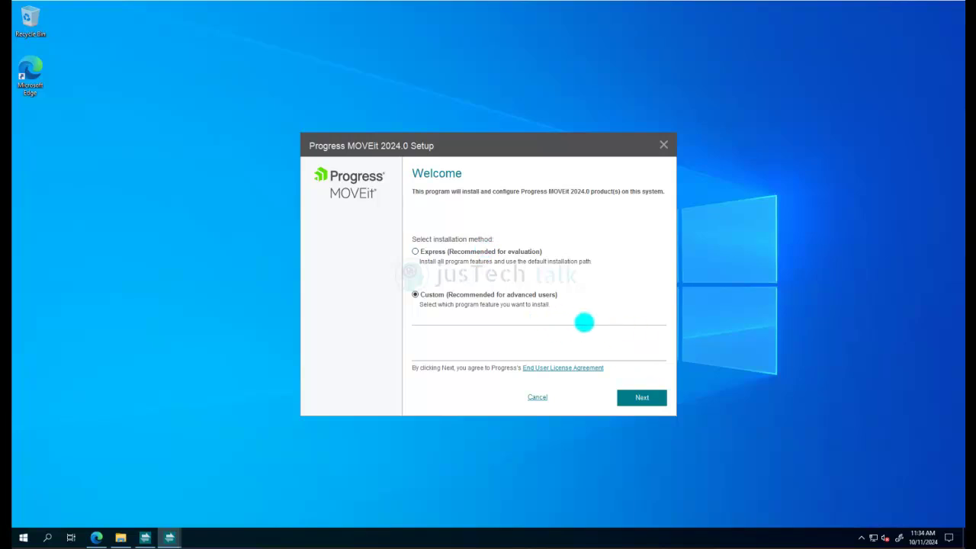
Continue from the Welcome page with the Custom installation method selected
left_click(642, 395)
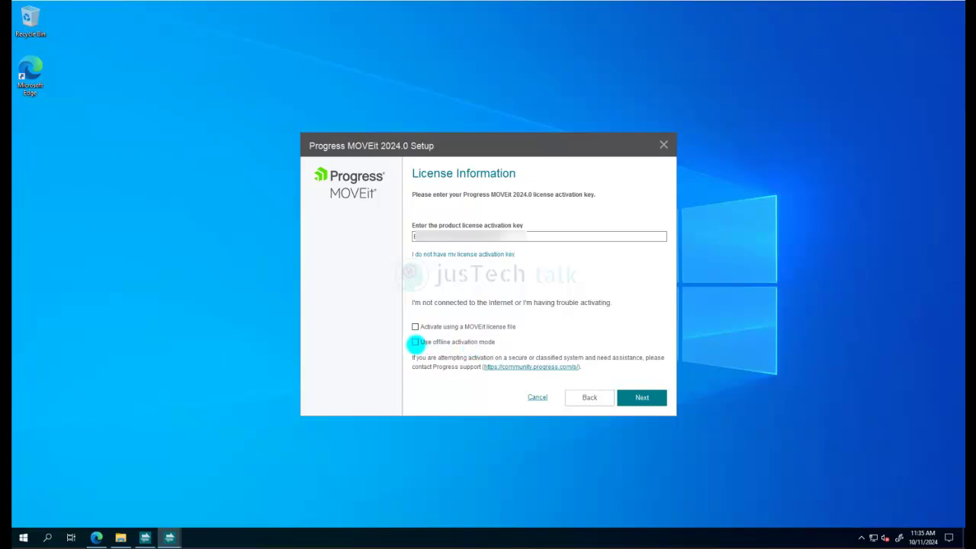
Begin offline activation for MOVEit Transfer, then back out to the activation key step
left_click(635, 396)
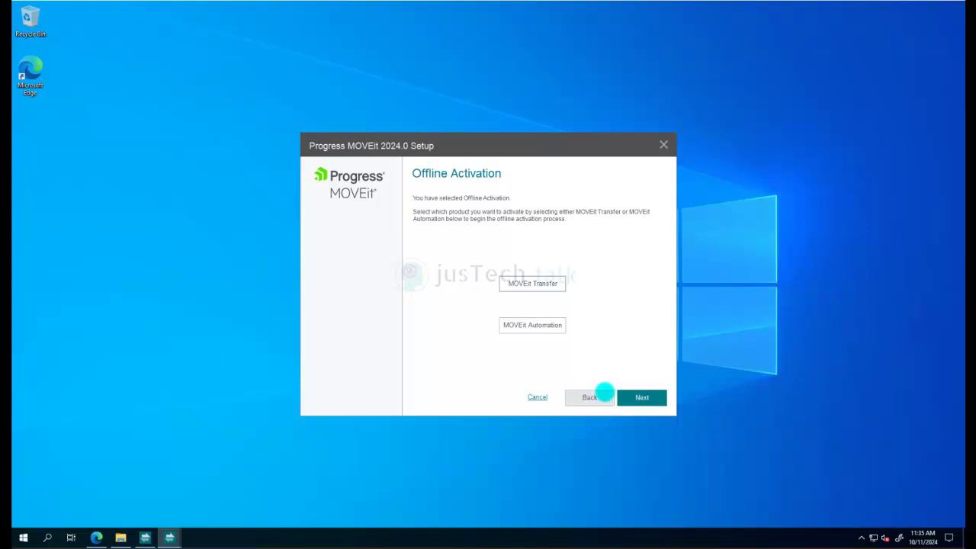
left_click(533, 282)
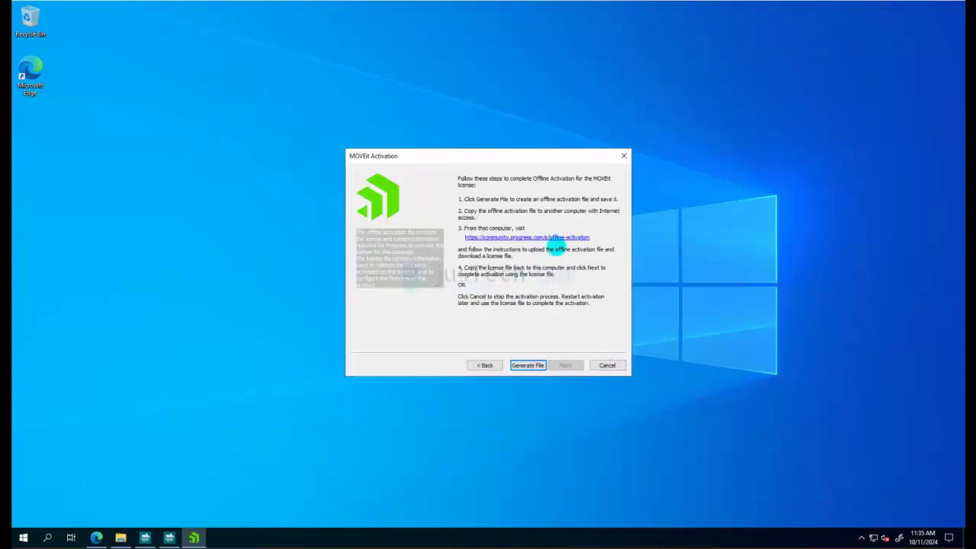
left_click(484, 365)
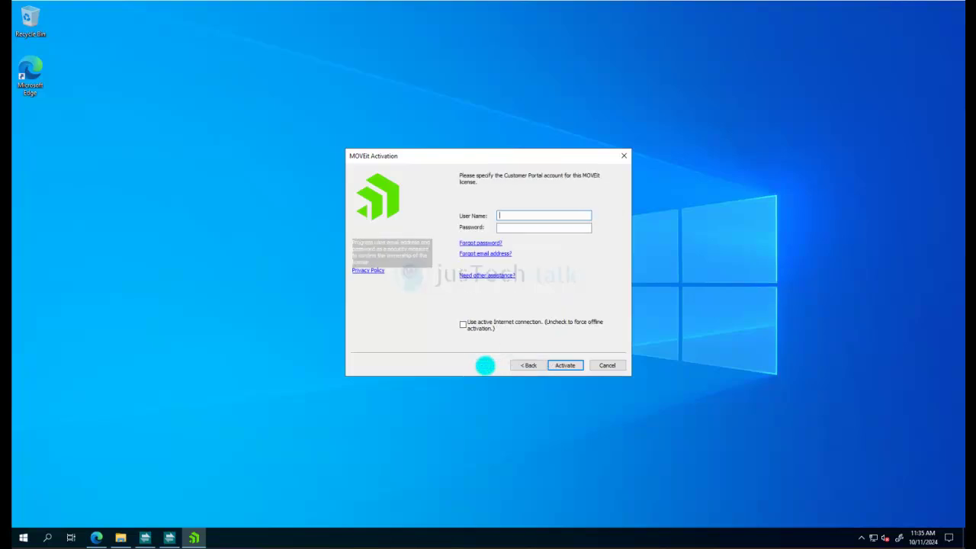
left_click(531, 365)
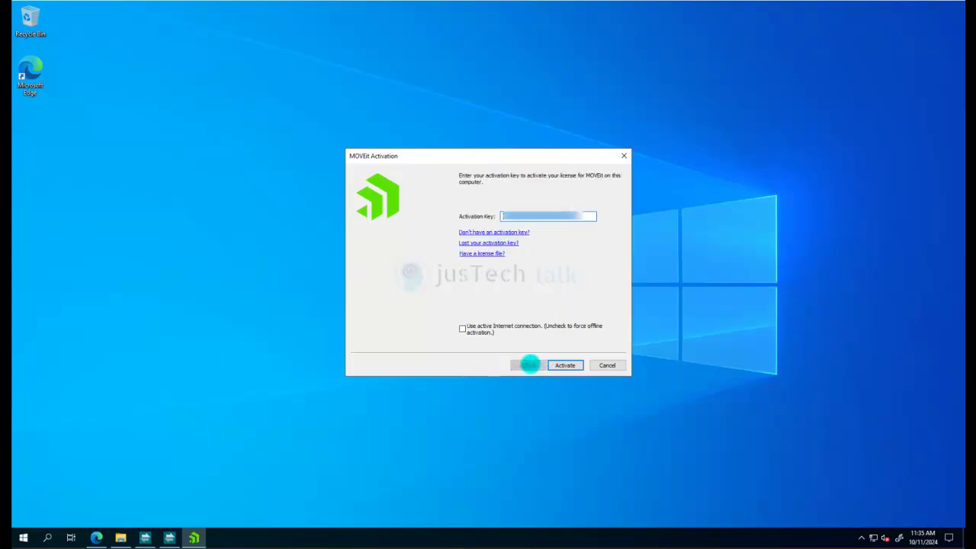
Cancel offline activation and switch to 'Activate using a MOVEit license file', discarding the entered key
left_click(608, 365)
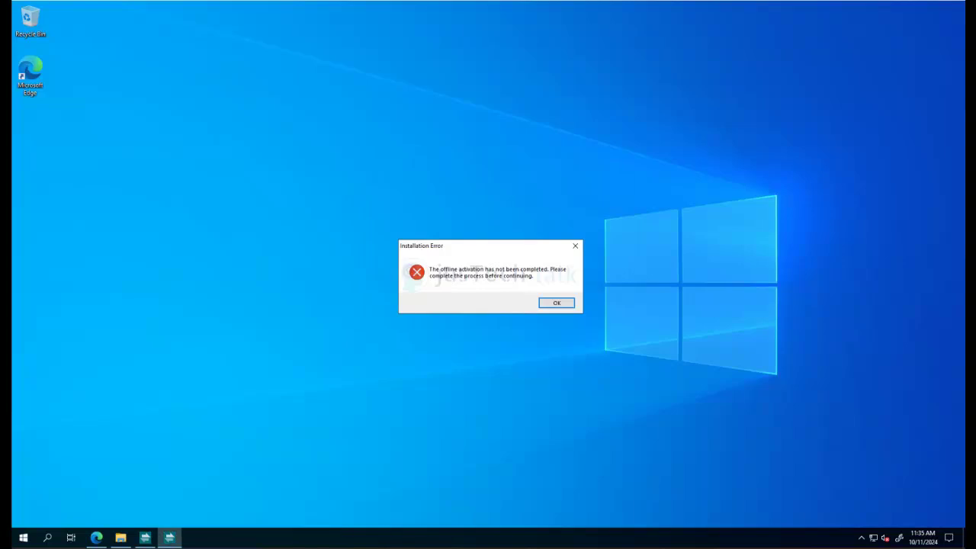
left_click(557, 303)
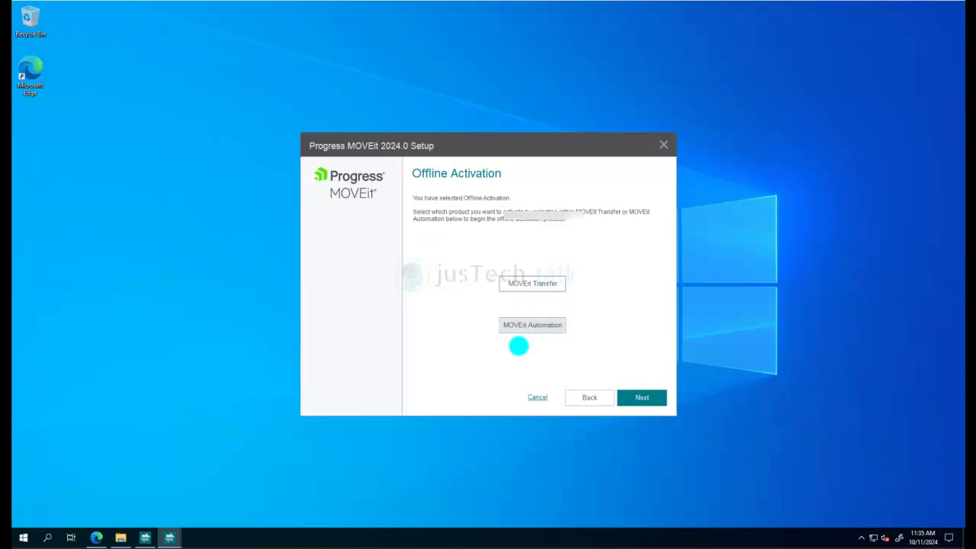
left_click(587, 392)
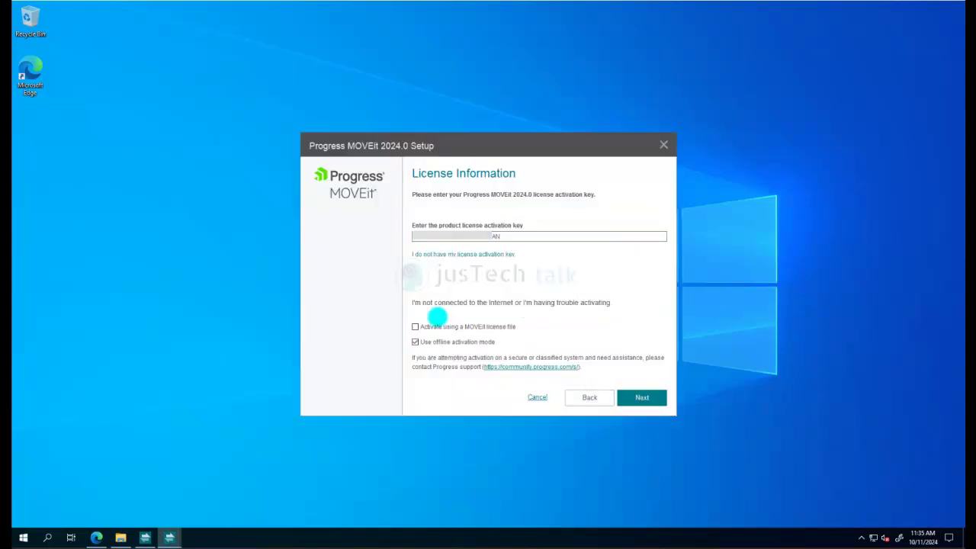
left_click(414, 342)
left_click(415, 326)
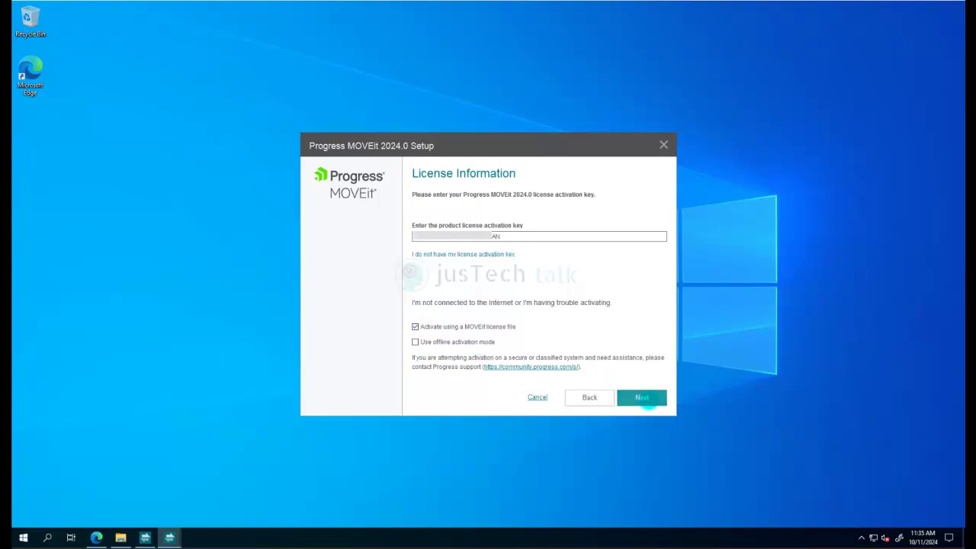
left_click(644, 399)
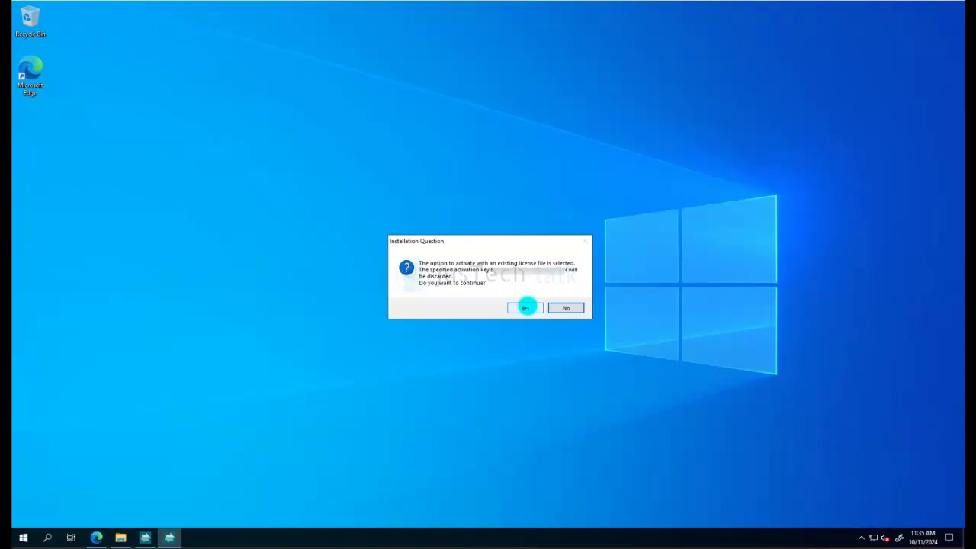
left_click(526, 307)
Browse to the Downloads folder and select license.txt as the license file
left_click(633, 290)
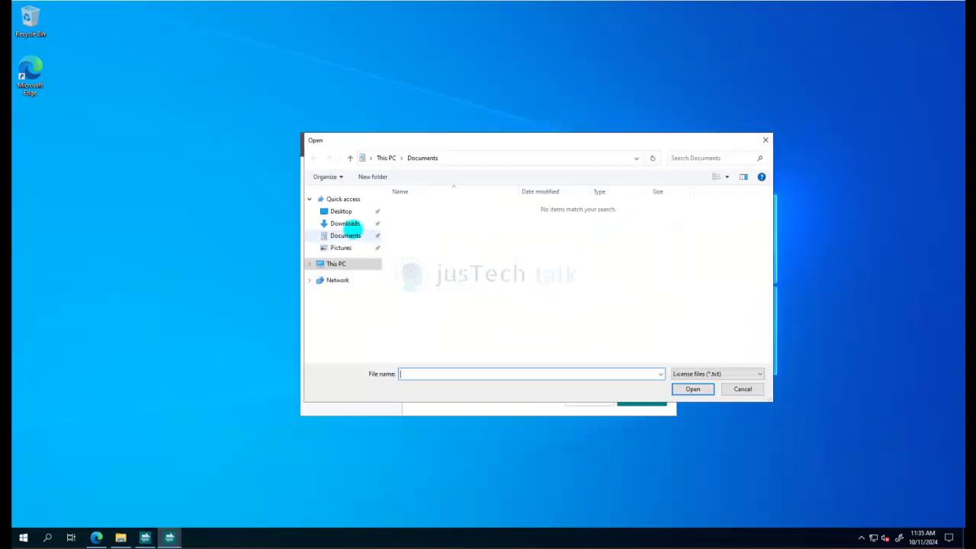
left_click(345, 223)
double_click(418, 221)
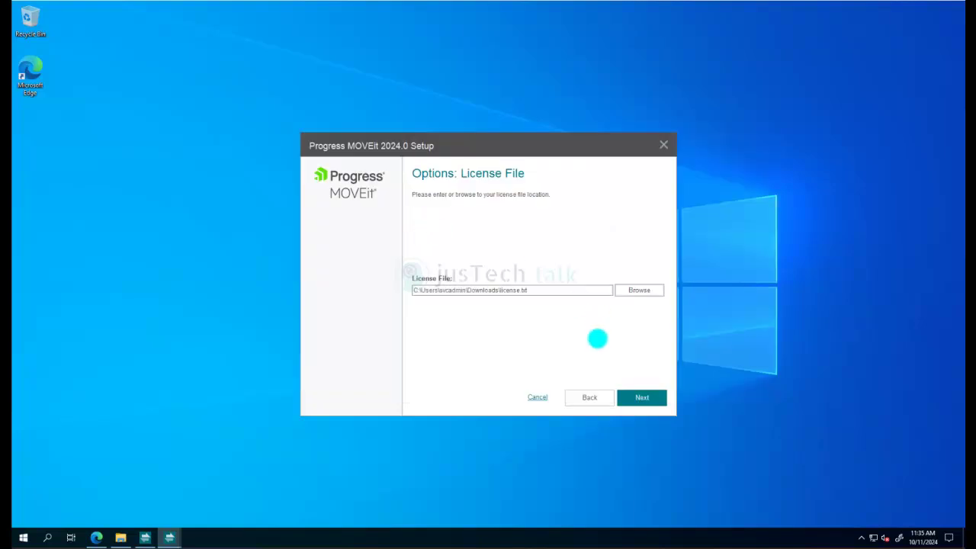
Pass the license and module pages and review the system check's quad-core / 8 GB RAM warning
left_click(642, 397)
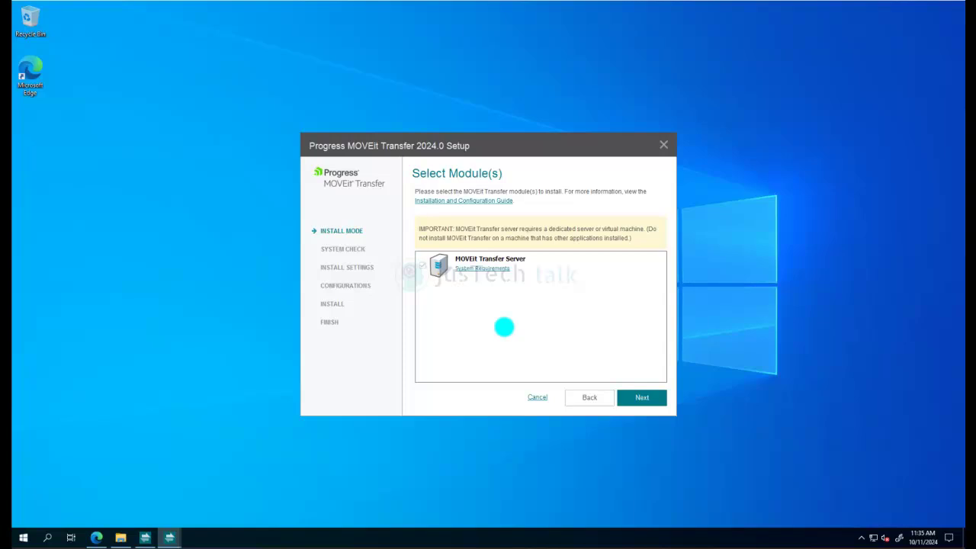
left_click(644, 397)
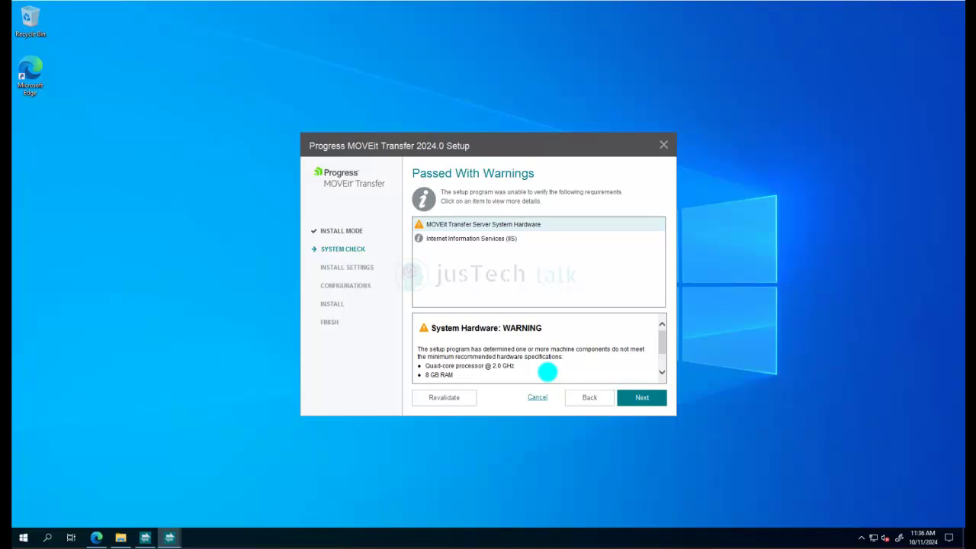
scroll(525, 333, "down", 2)
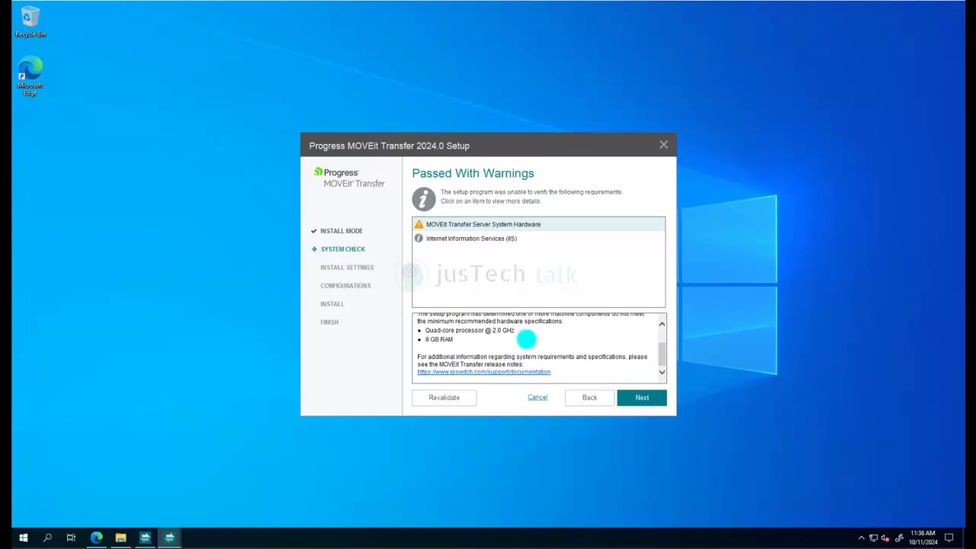
scroll(523, 340, "up", 1)
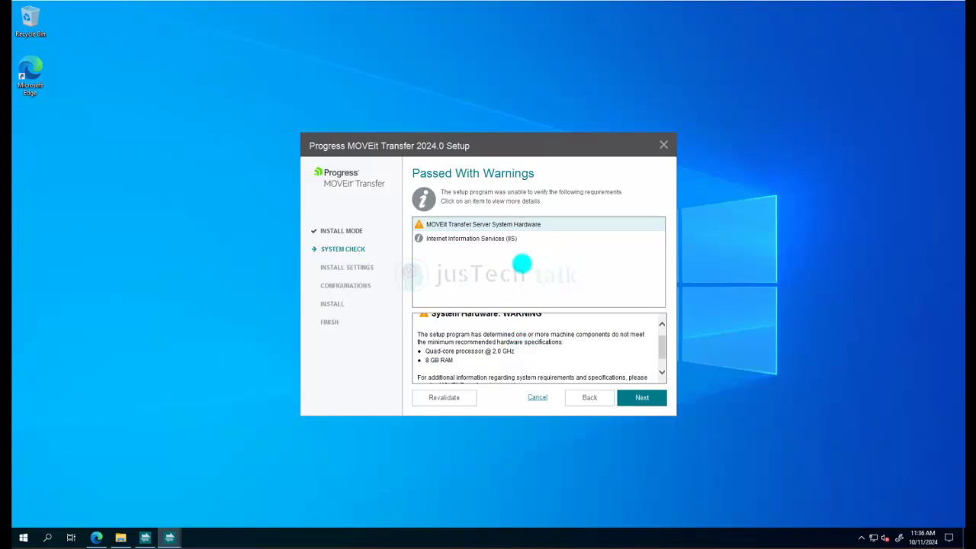
right_click(290, 537)
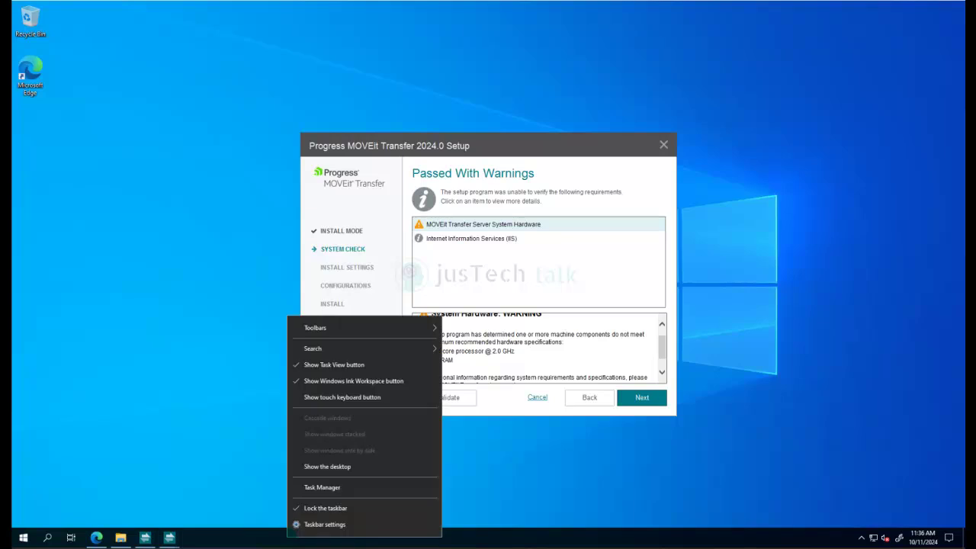
left_click(321, 488)
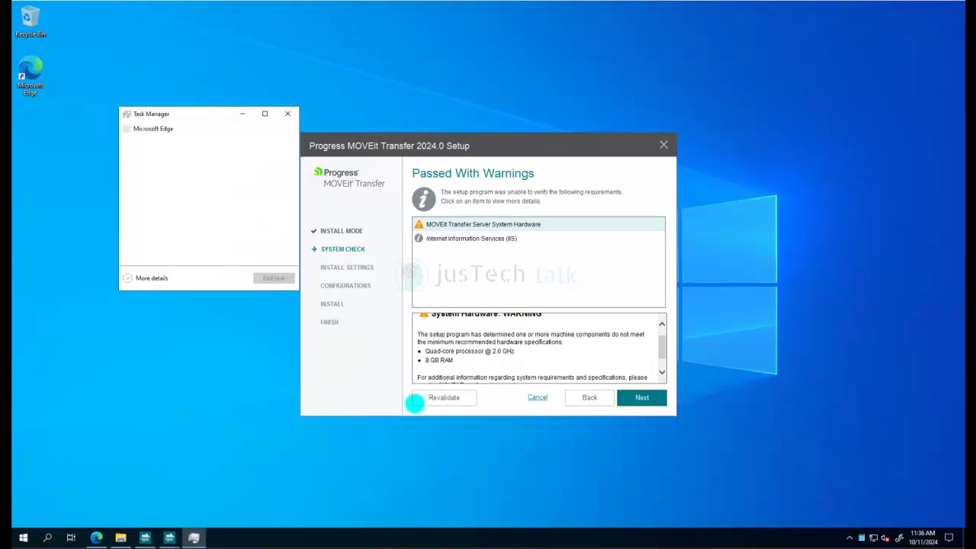
left_click(127, 277)
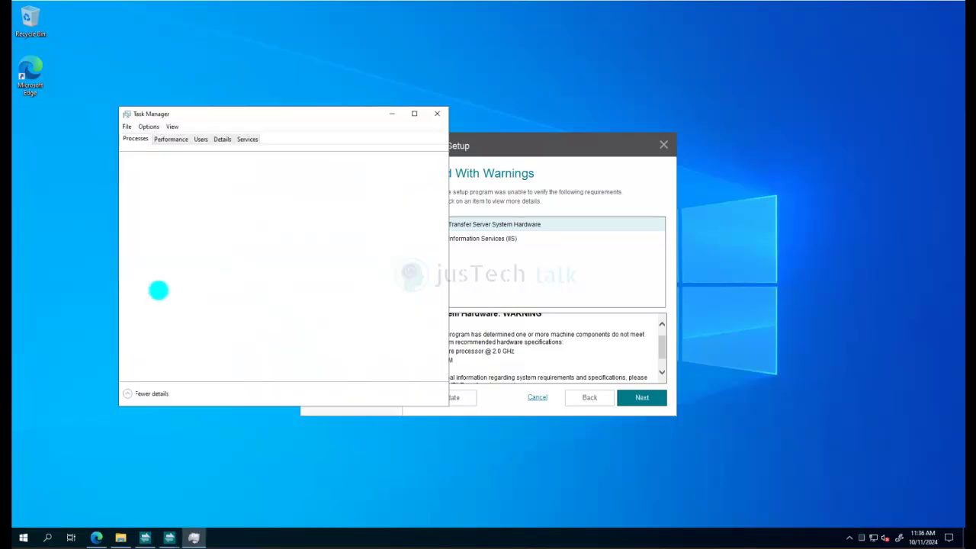
left_click(171, 139)
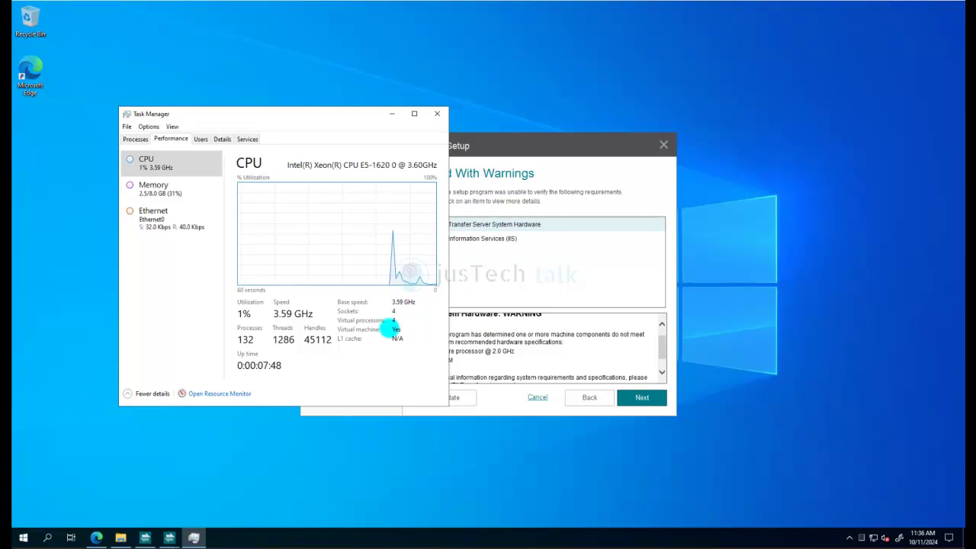
left_click(437, 113)
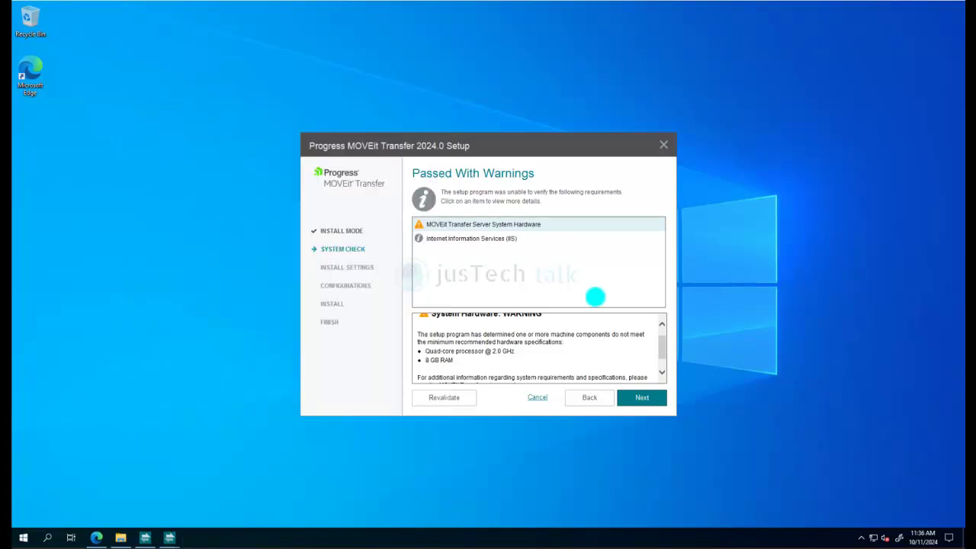
Proceed past the system check and set the database type to Existing Microsoft SQL Server
scroll(557, 344, "up", 1)
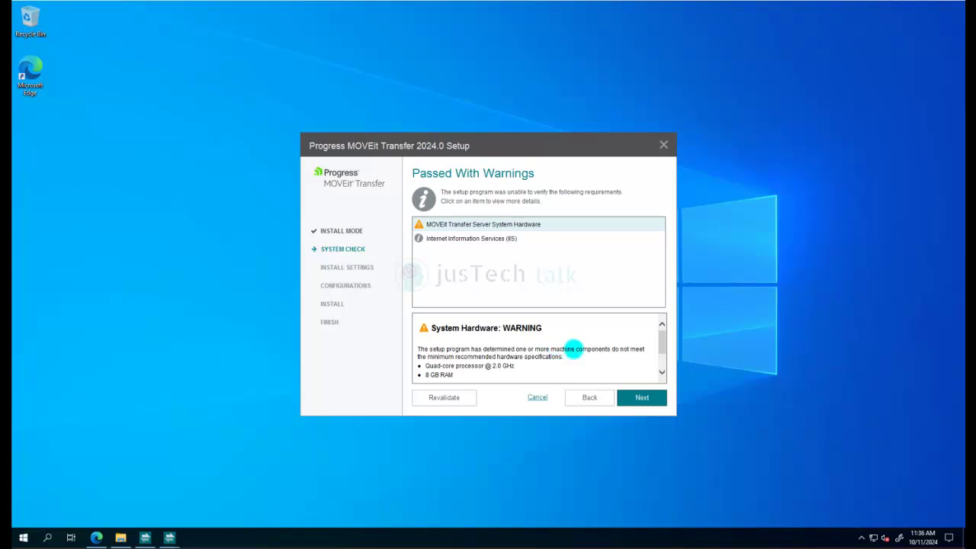
left_click(641, 398)
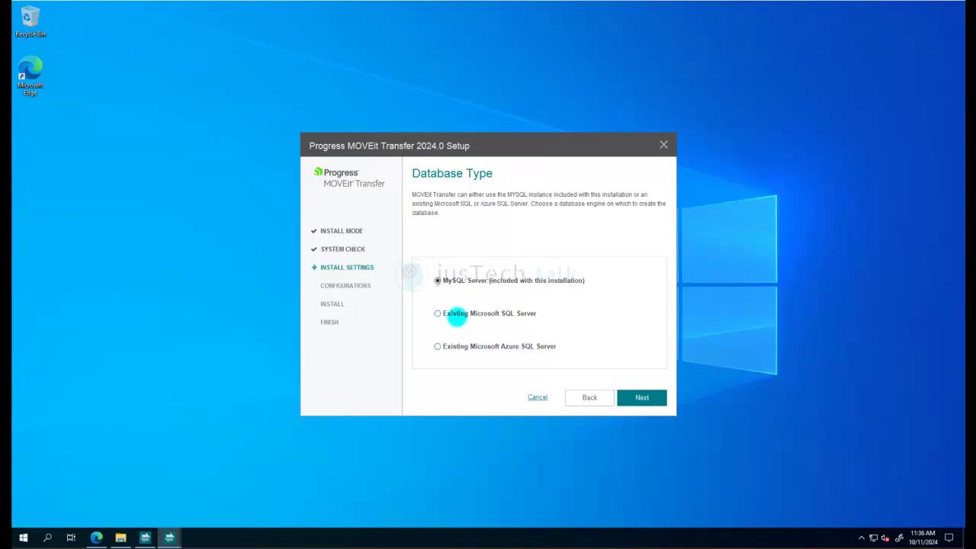
left_click(439, 313)
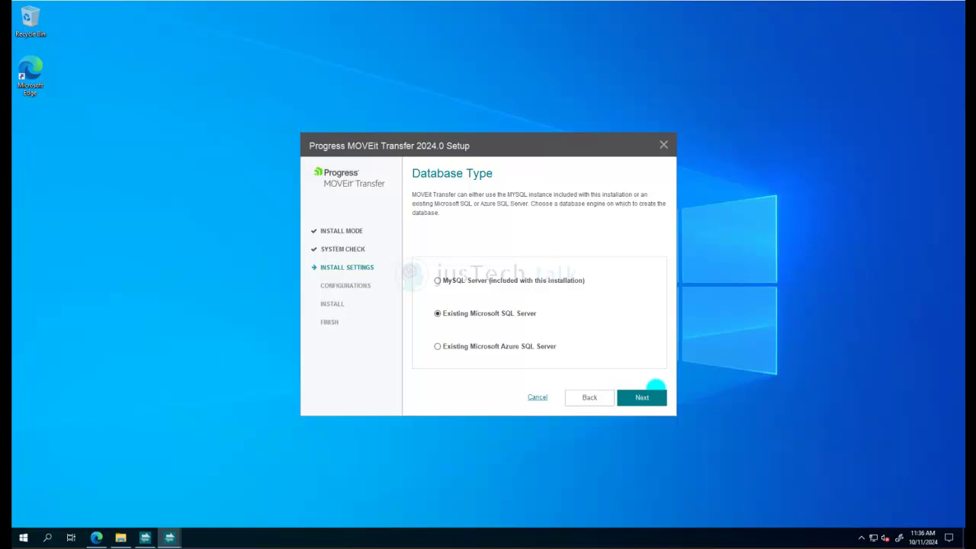
Enter the SQL Server name and sa password, then submit the connection details
left_click(654, 390)
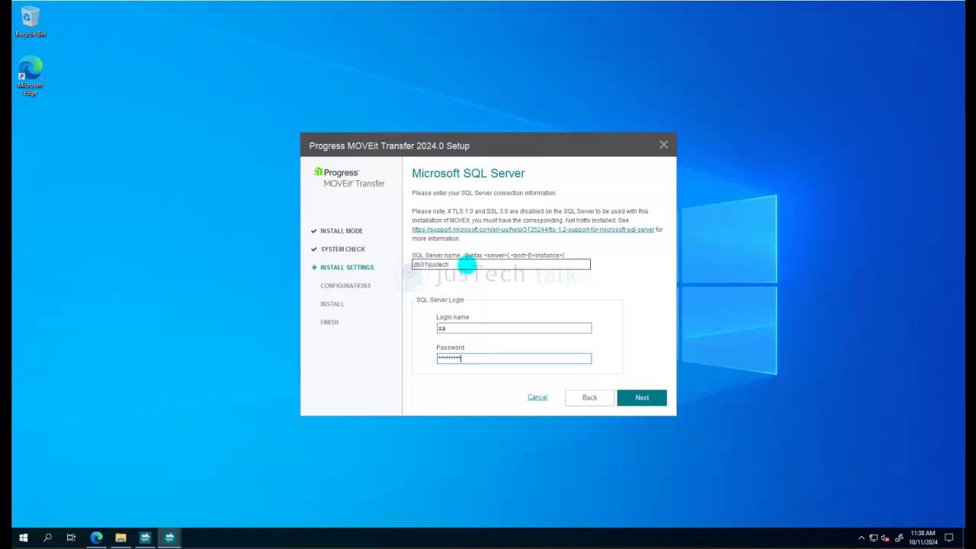
key("Return")
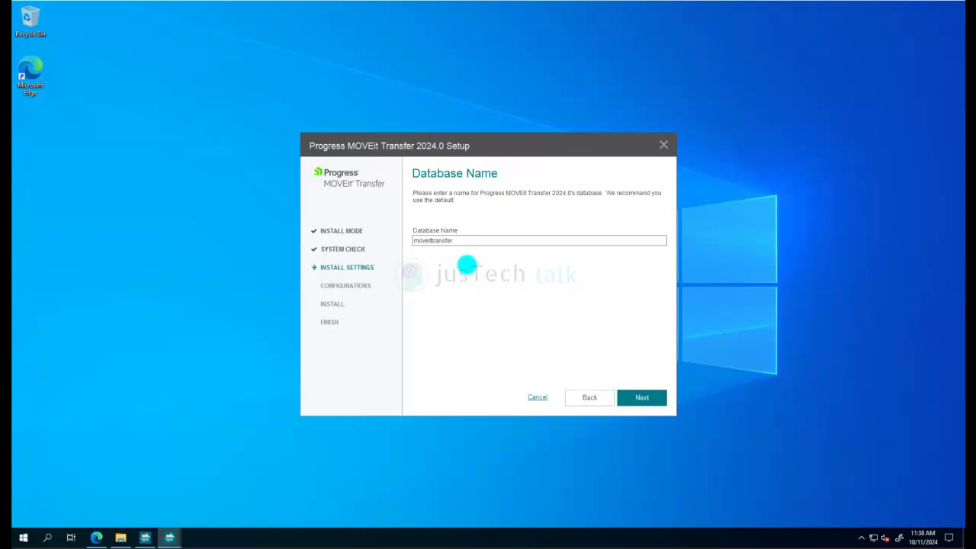
Accept the default database name moveittransfer and the moveittransfer SQL user credentials
left_click(460, 241)
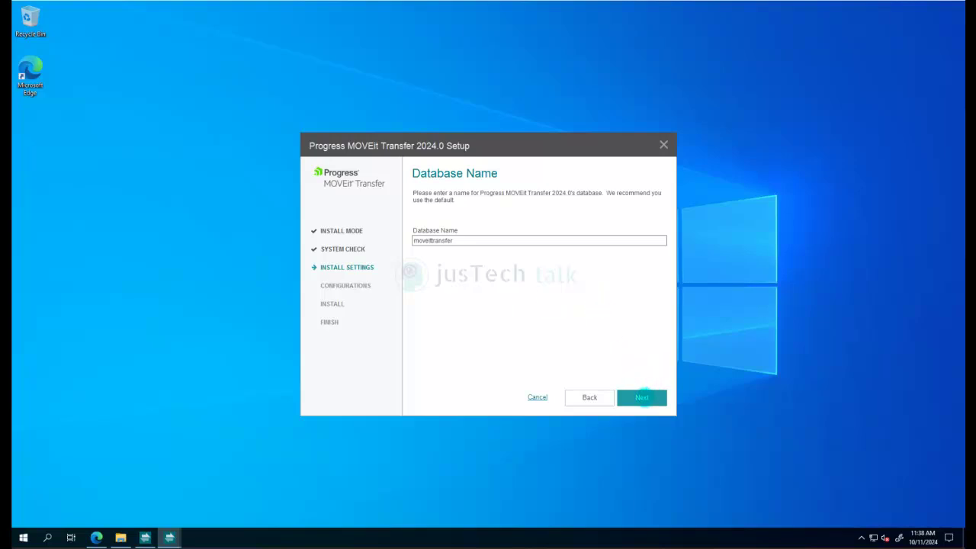
left_click(642, 397)
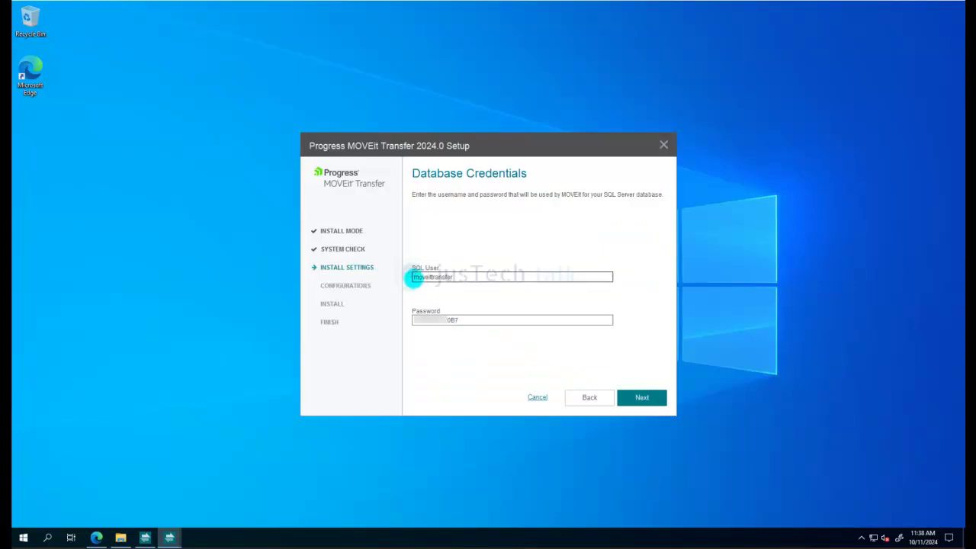
left_click_drag(459, 277, 414, 273)
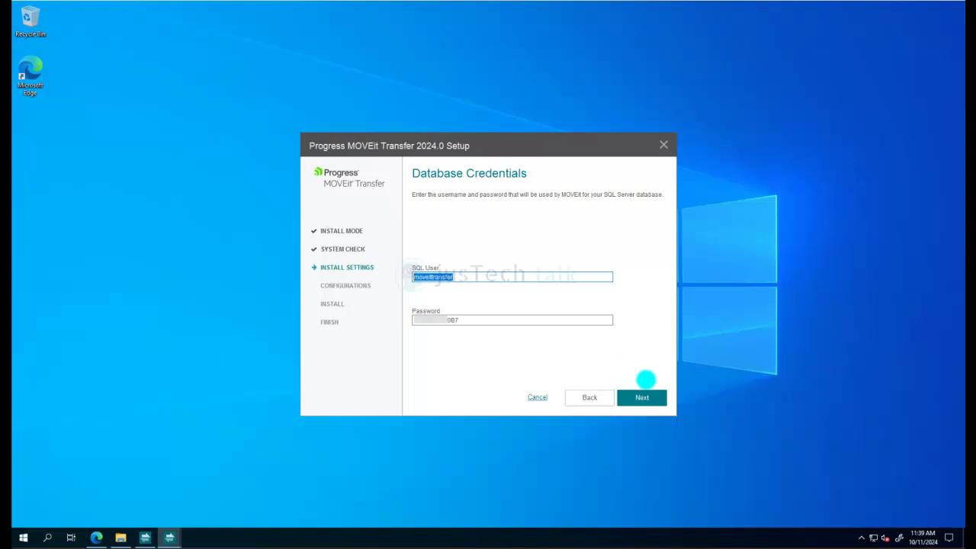
left_click(642, 396)
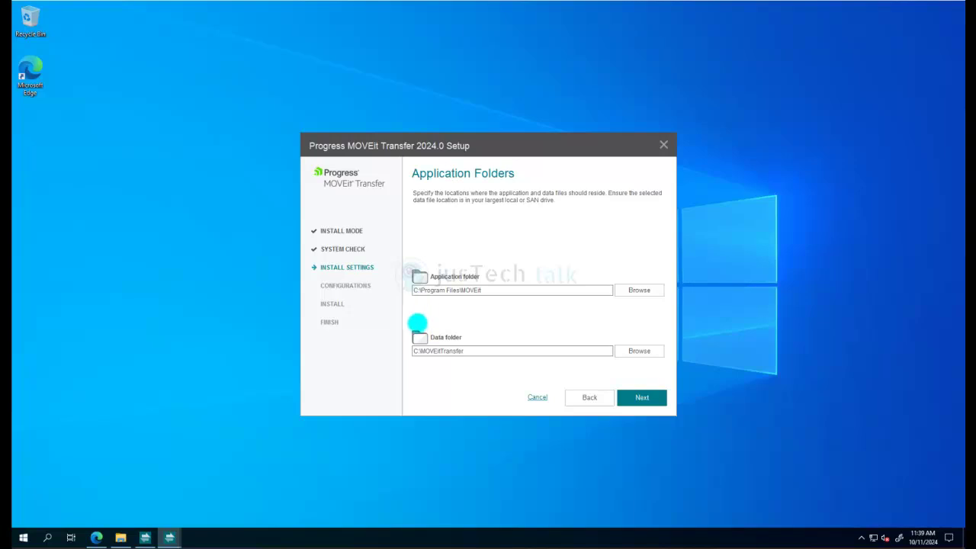
Keep the default folders C:\Program Files\MOVEit and C:\MOVEitTransfer after reviewing both paths
left_click(431, 293)
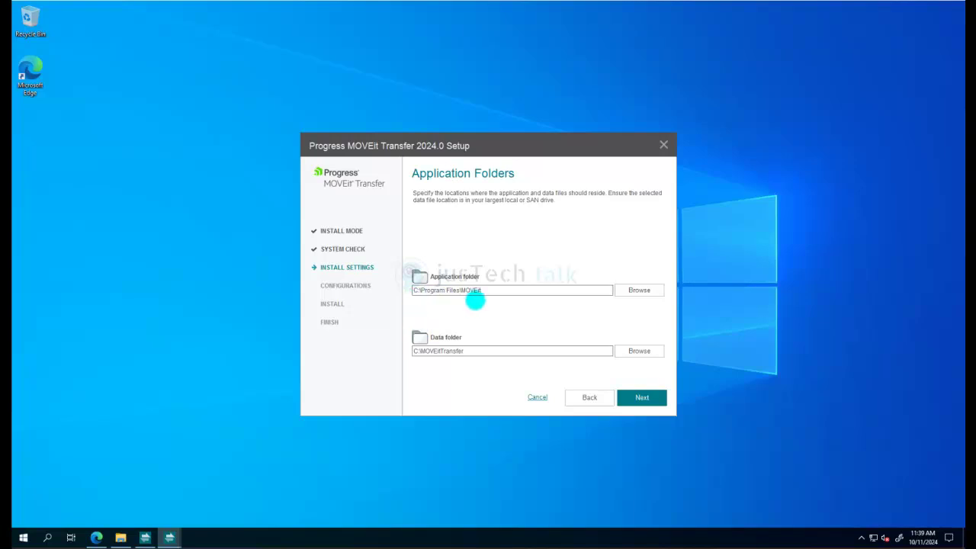
left_click(450, 357)
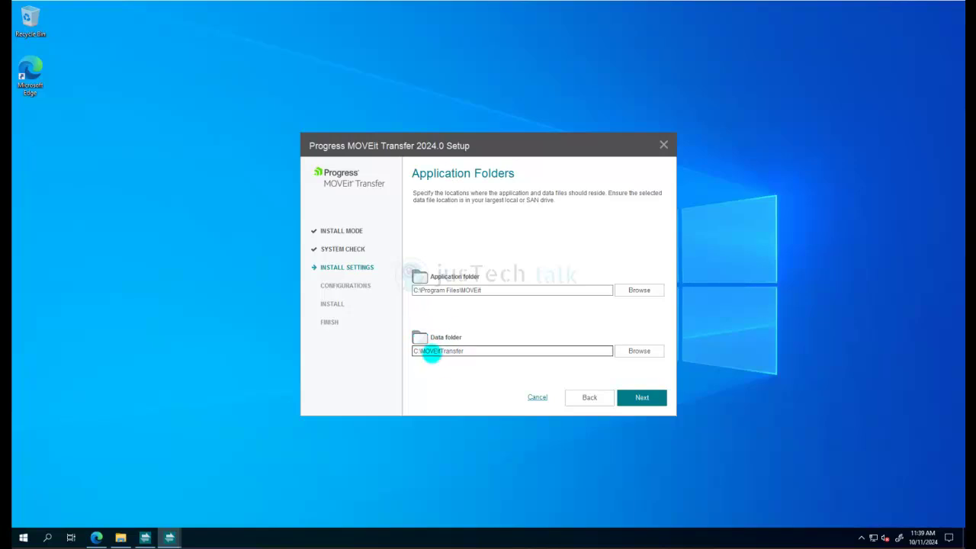
left_click_drag(421, 352, 441, 352)
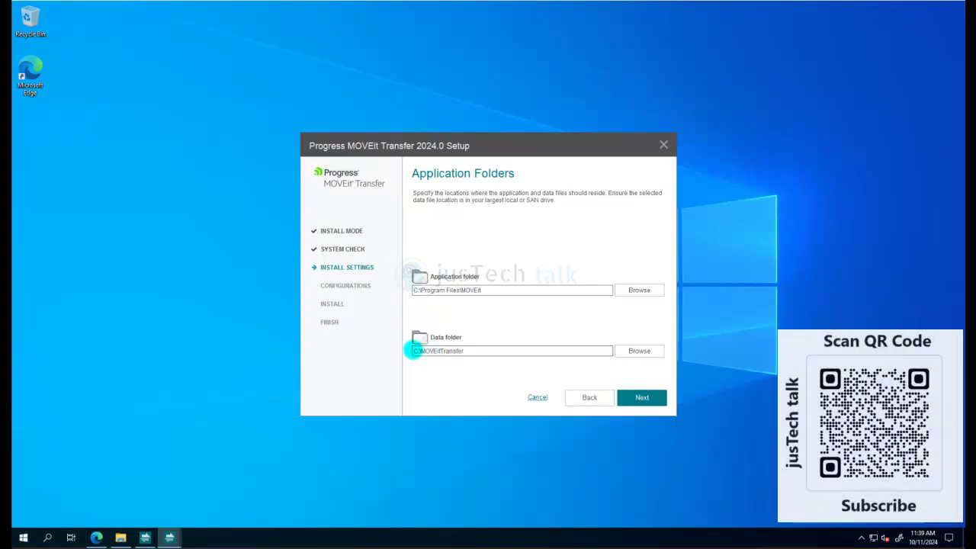
left_click(414, 351)
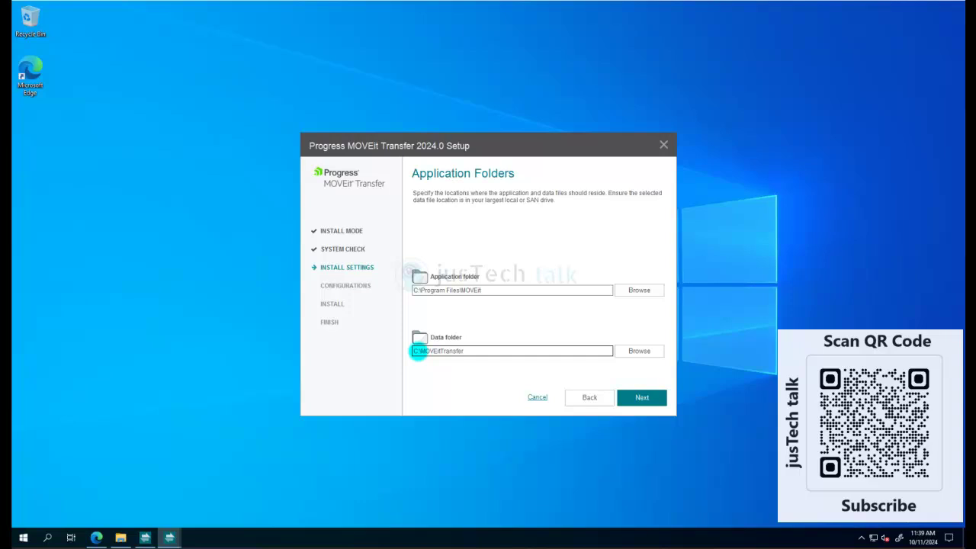
left_click_drag(433, 353, 416, 353)
left_click_drag(415, 355, 416, 355)
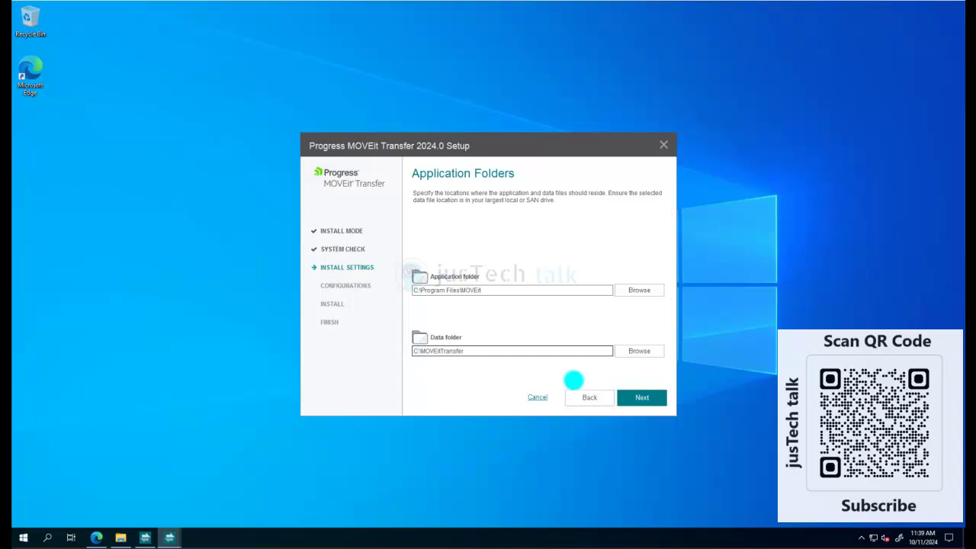
left_click(642, 398)
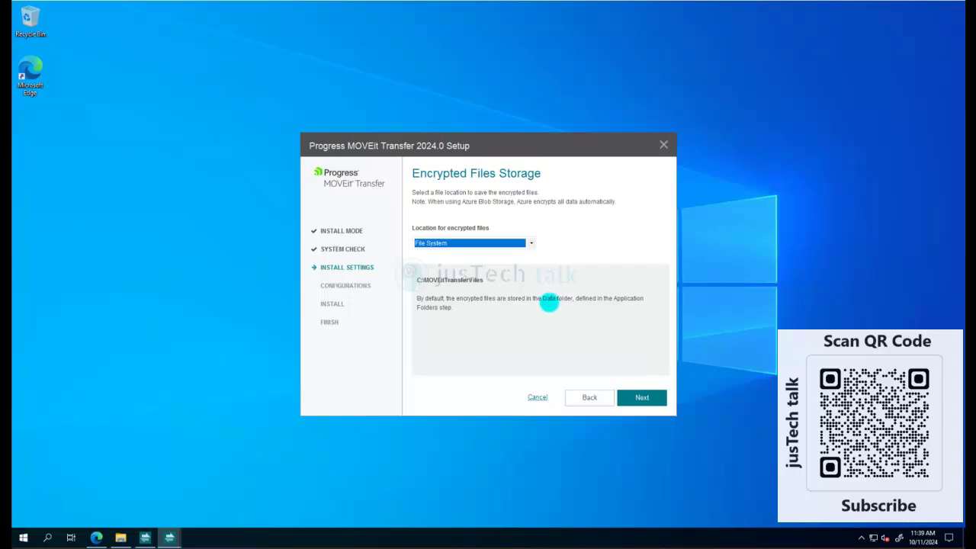
Choose File System as the location for encrypted files and continue
left_click(530, 243)
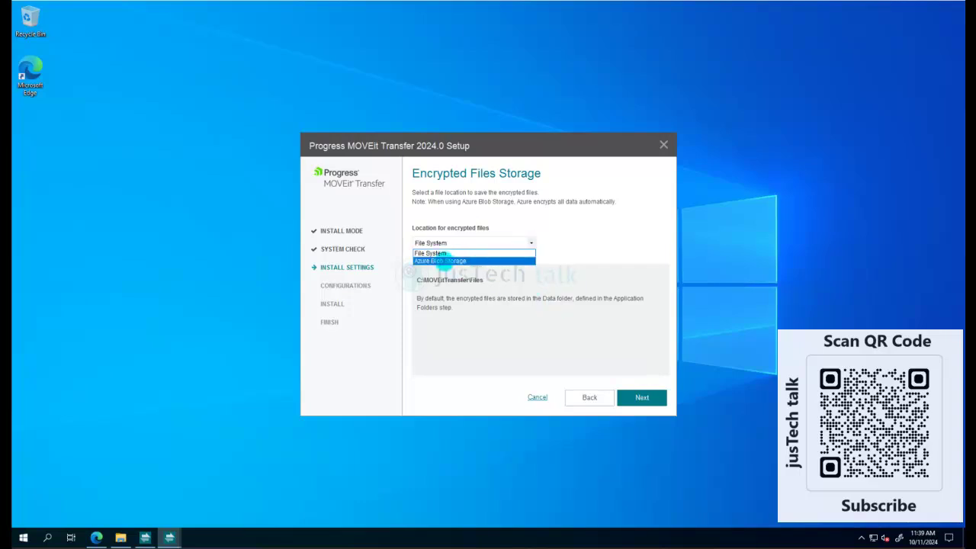
left_click(465, 253)
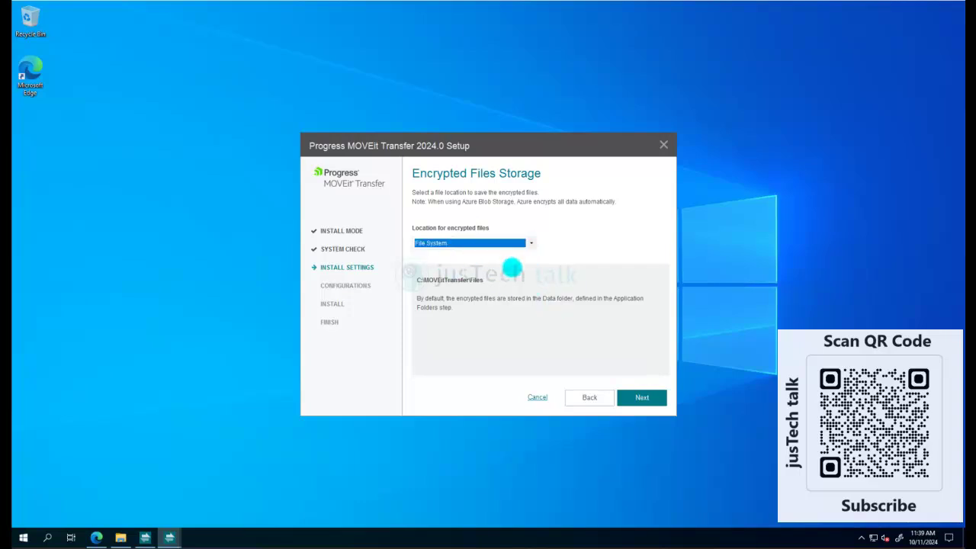
left_click(641, 396)
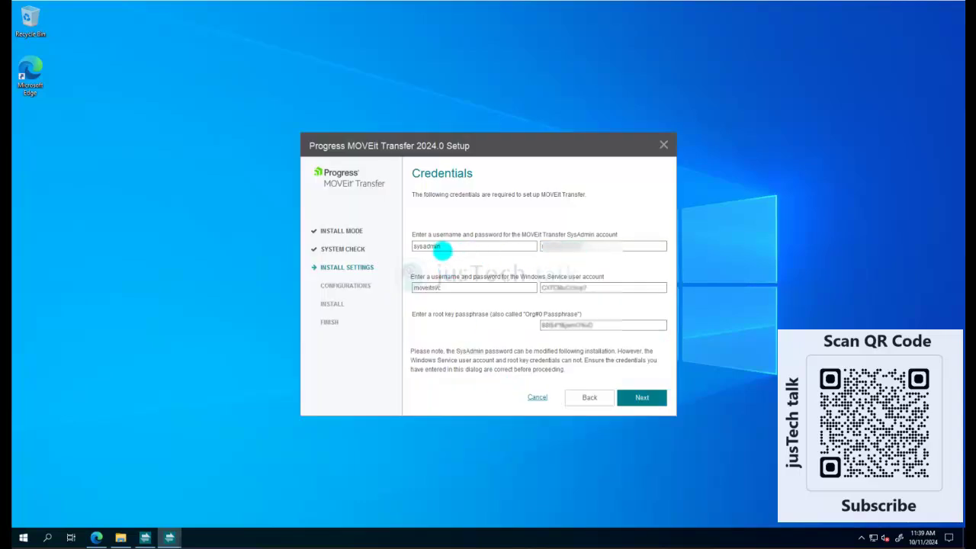
left_click(585, 245)
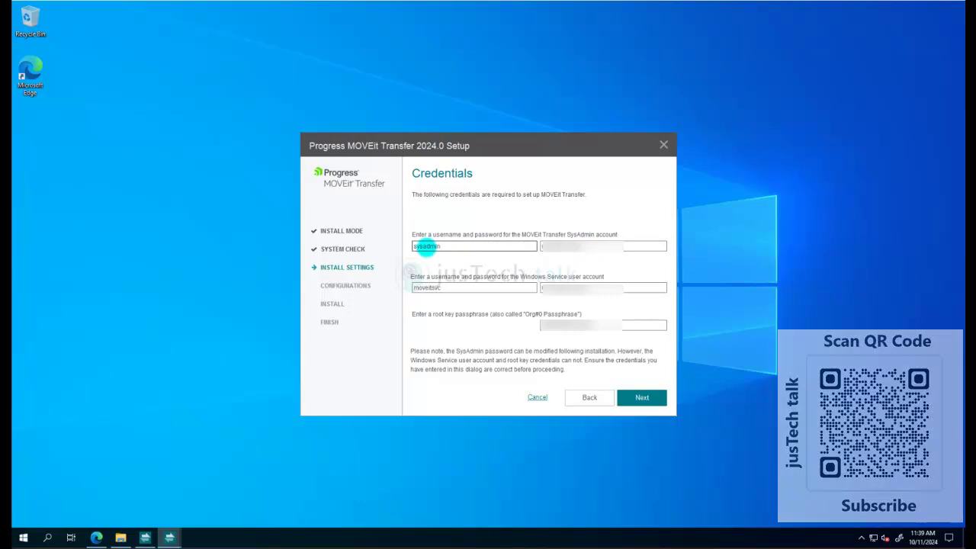
double_click(427, 287)
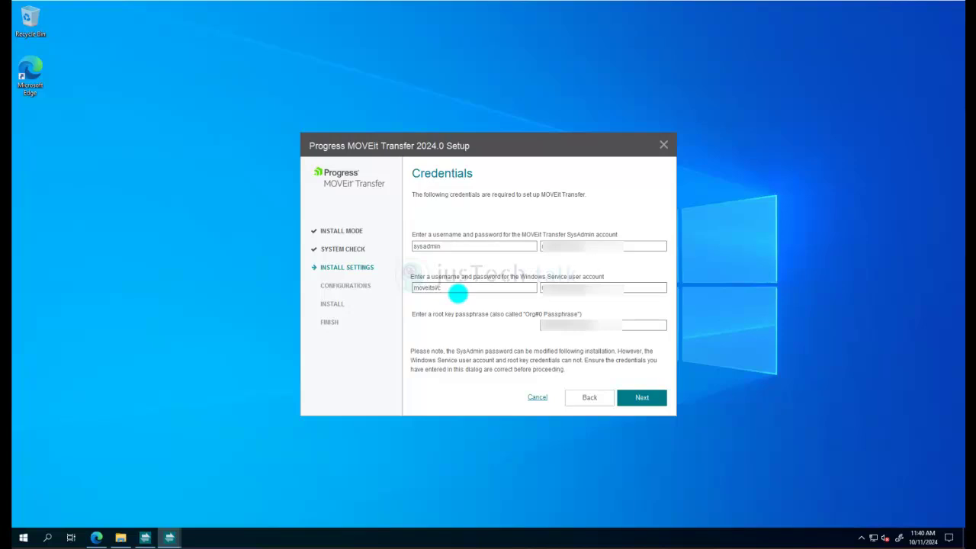
left_click(453, 290)
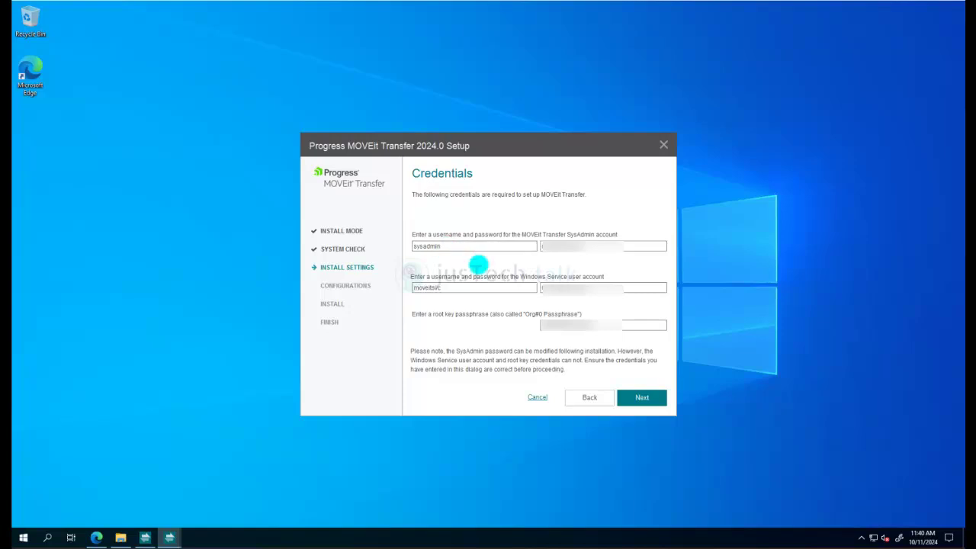
left_click(643, 397)
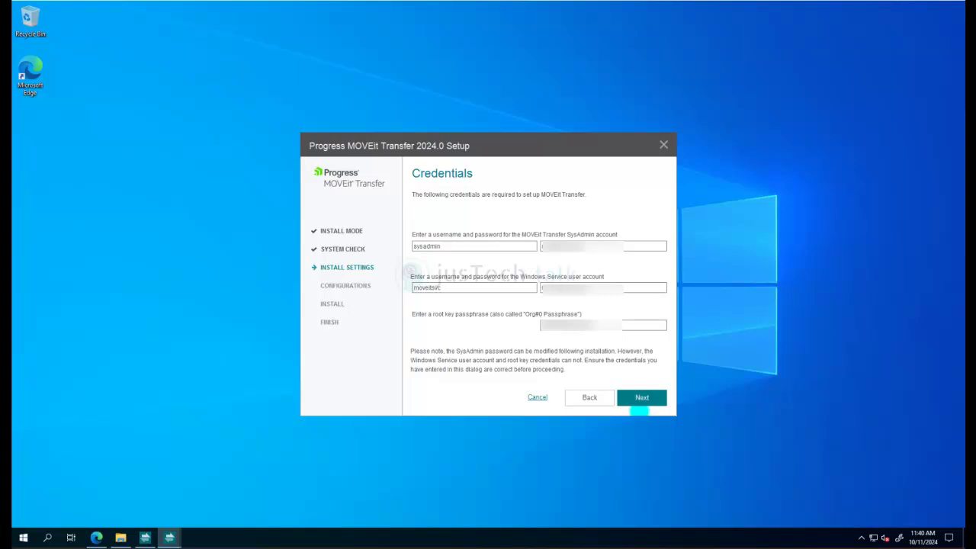
left_click(644, 402)
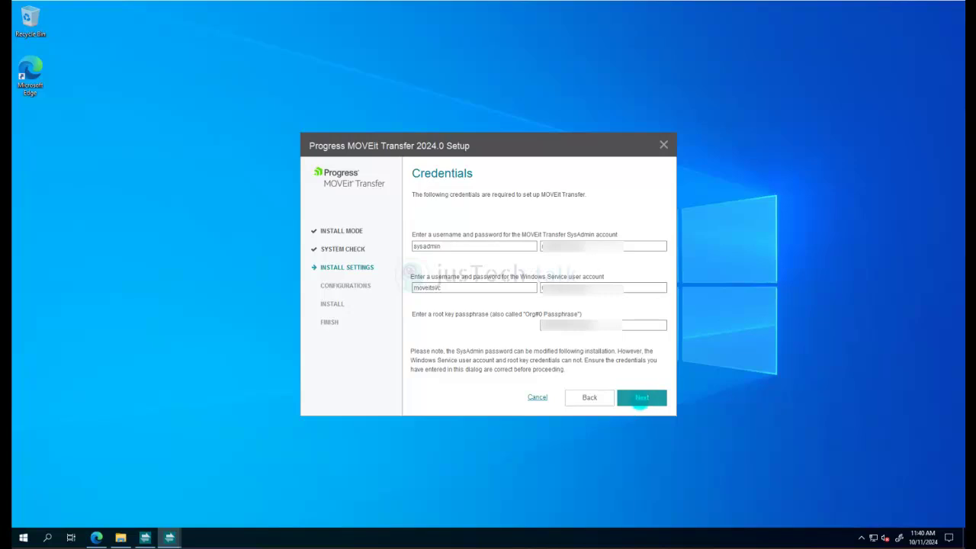
Submit the filled credentials and keep creating the new MOVEitDMZ IIS website
left_click(641, 400)
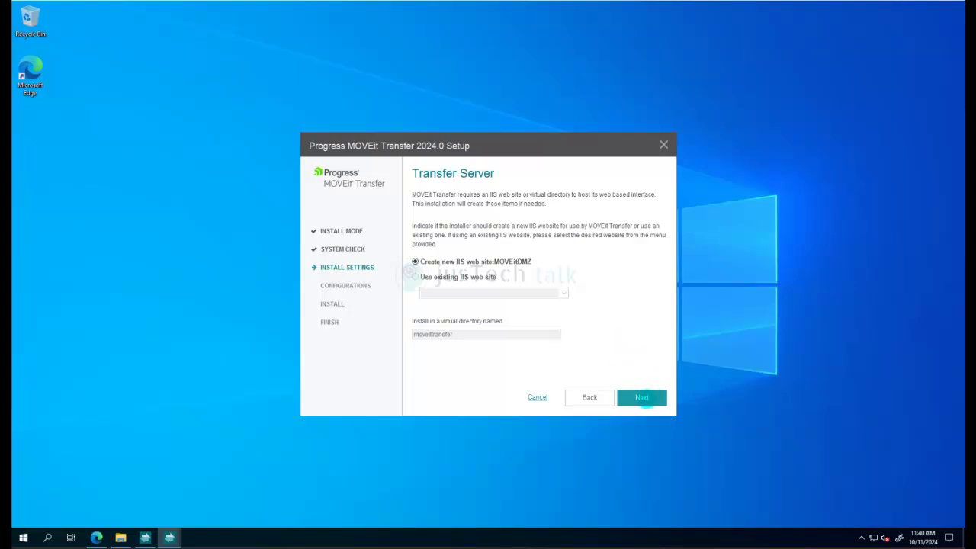
left_click(642, 397)
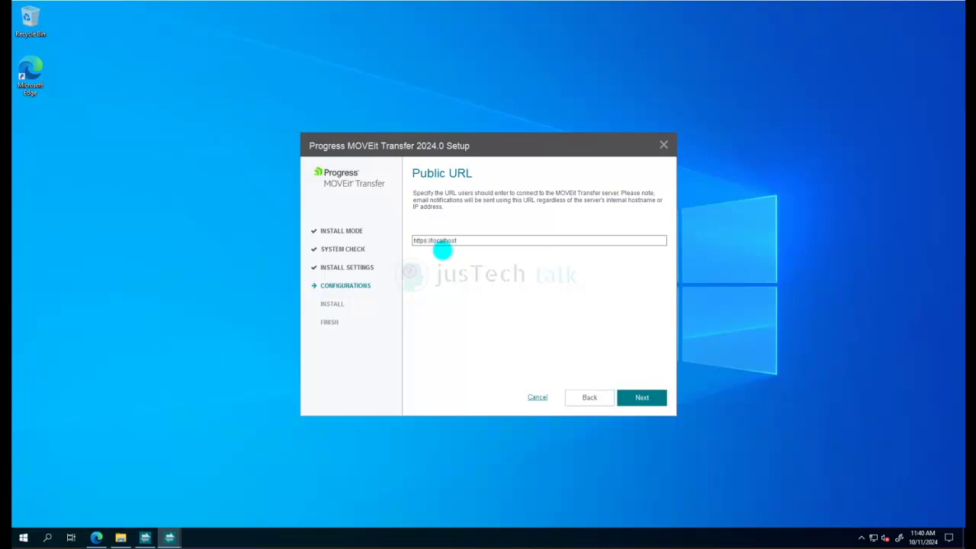
left_click(435, 241)
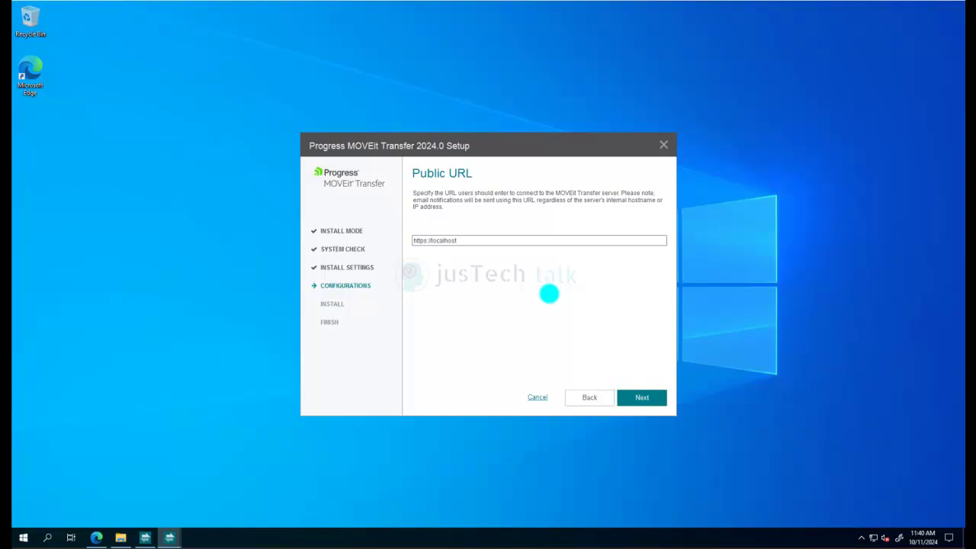
left_click(652, 396)
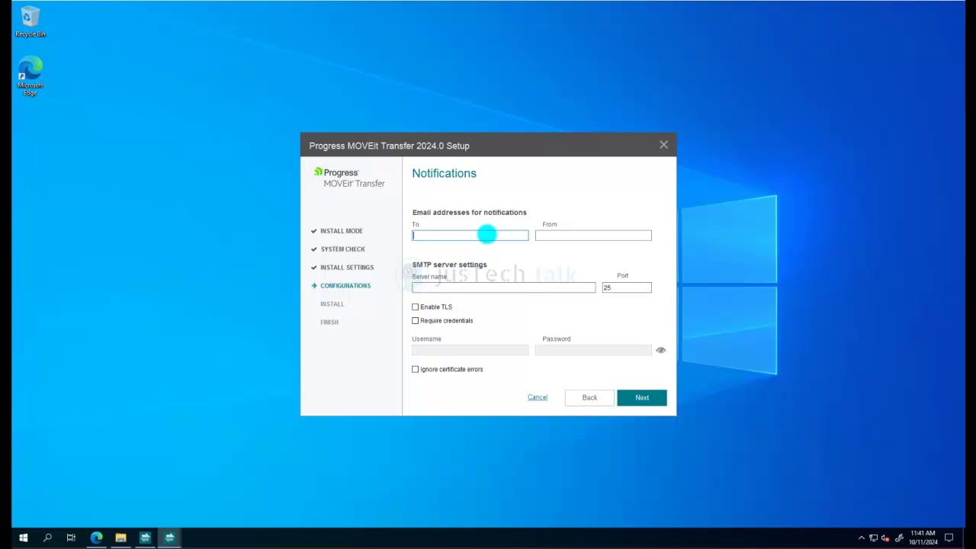
Enter 'alerts' as the notification To address and keep the auto-generated server certificate
left_click(642, 398)
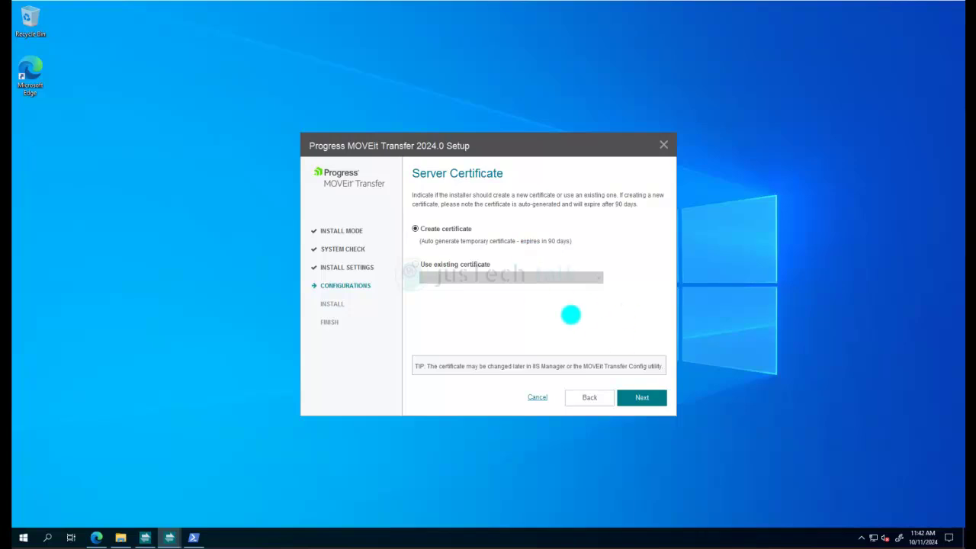
left_click(639, 395)
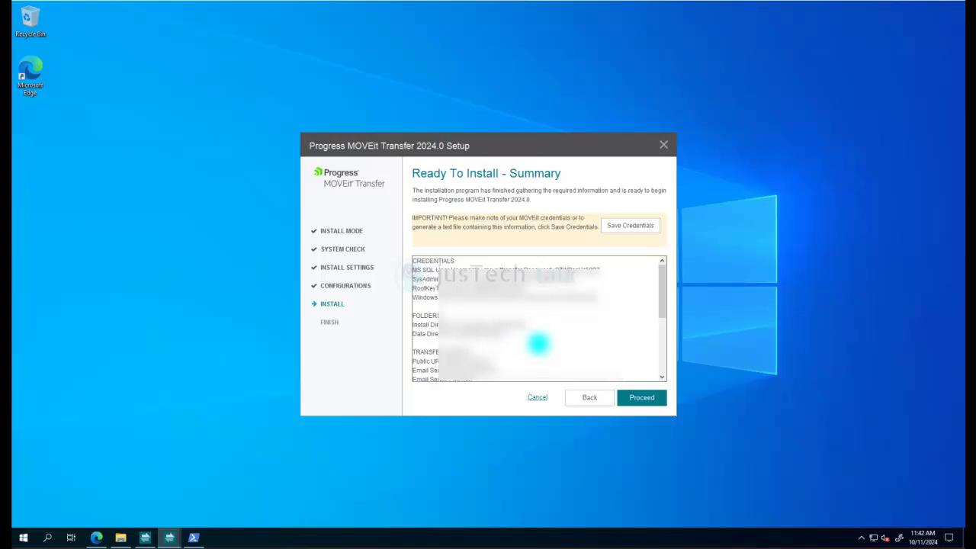
Save the credentials as MFT_Creds in Documents, then start the installation
left_click(620, 231)
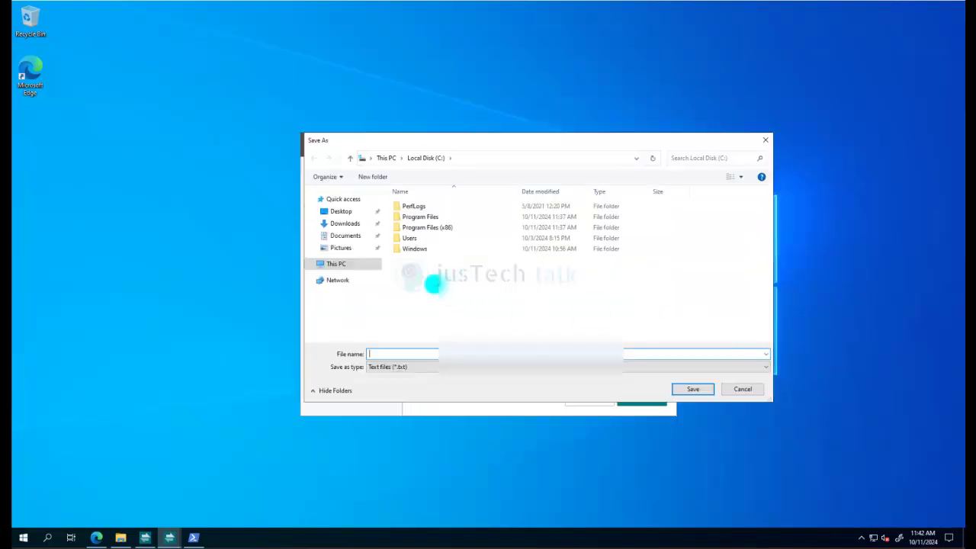
left_click(346, 235)
left_click(407, 353)
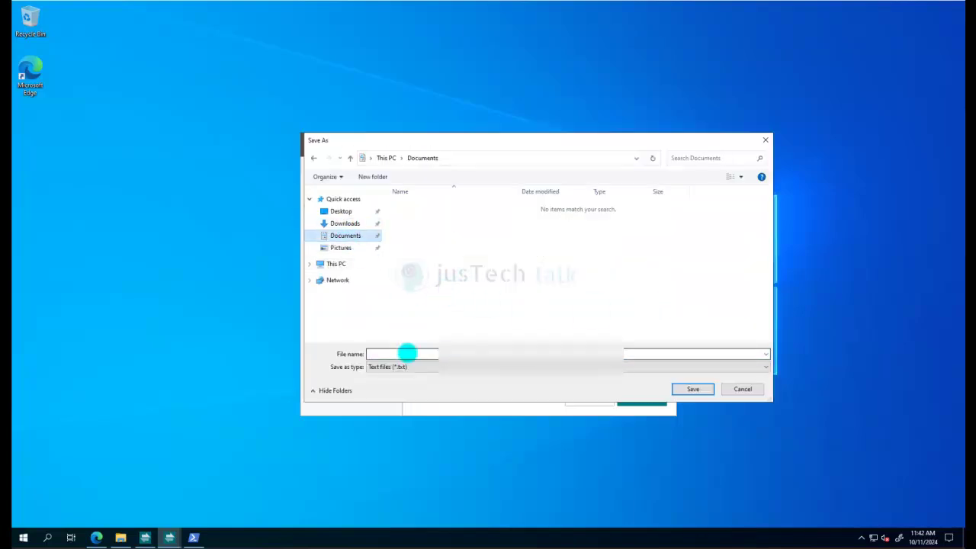
type("Installatio")
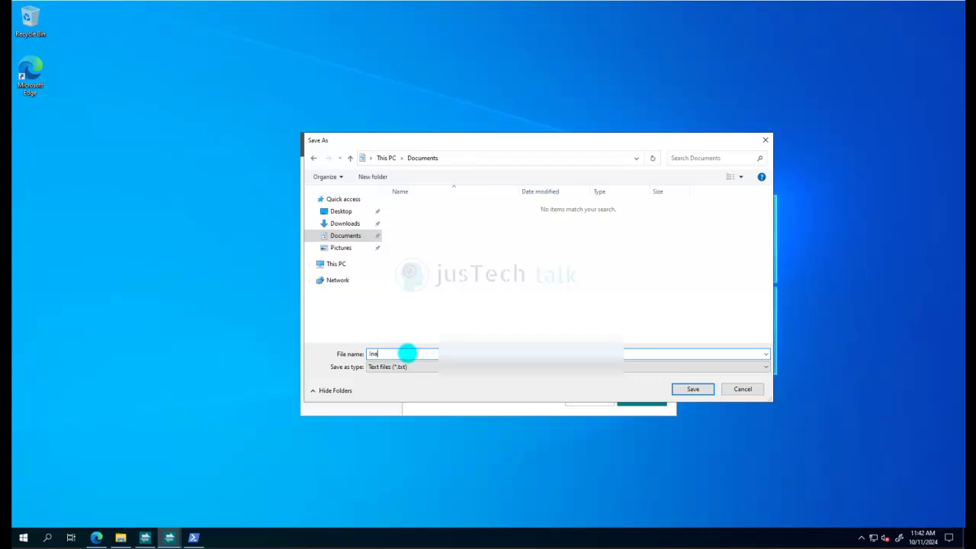
key("BackSpace")
key("BackSpace")
key("BackSpace")
key("BackSpace")
key("BackSpace")
key("BackSpace")
key("BackSpace")
key("BackSpace")
key("BackSpace")
key("BackSpace")
key("BackSpace")
type("MFT_Creds")
left_click(699, 389)
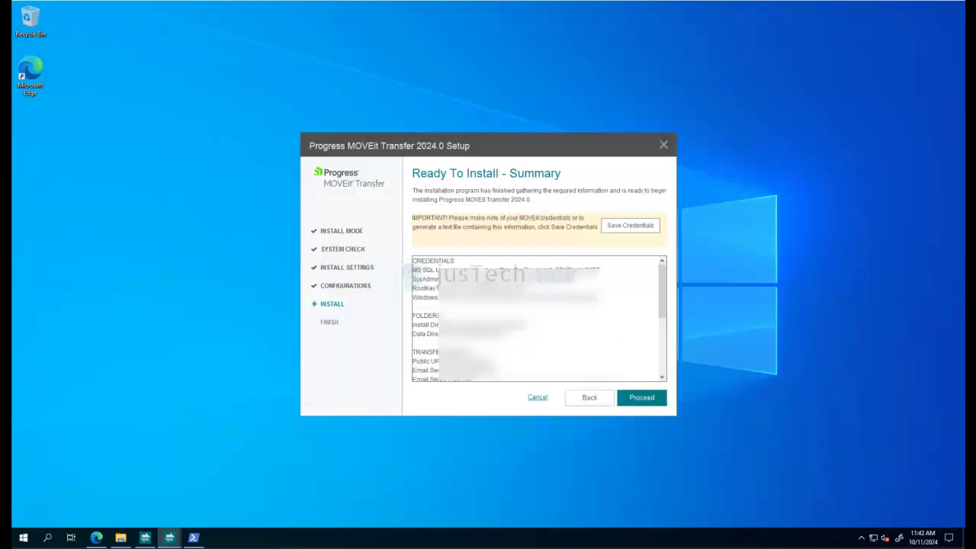
left_click(645, 395)
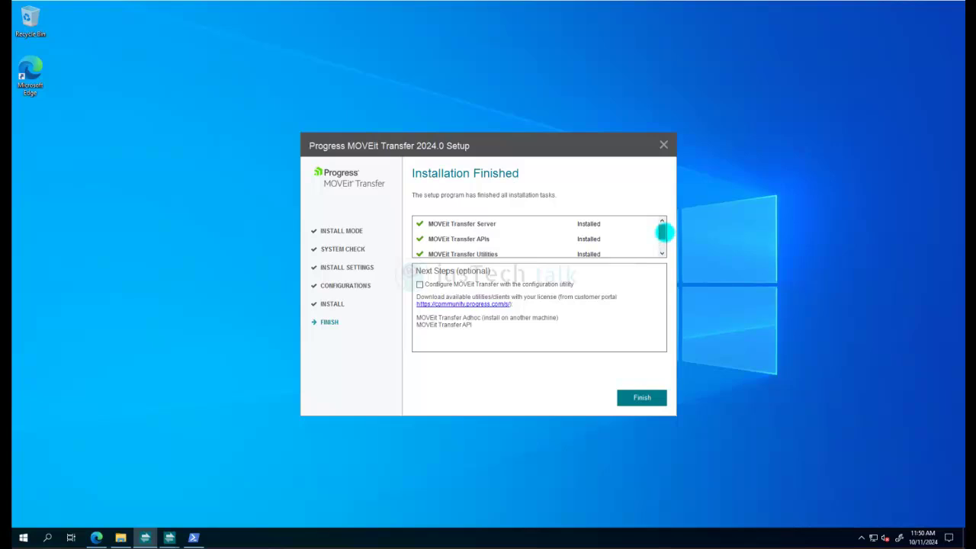
Review the installed components and finish setup to launch the Install Checker
left_click_drag(661, 233, 661, 228)
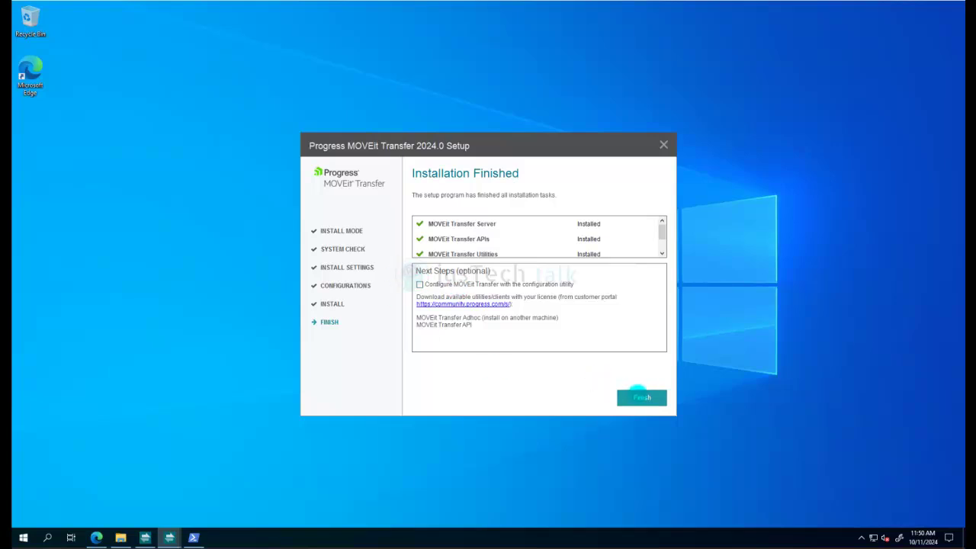
left_click(642, 397)
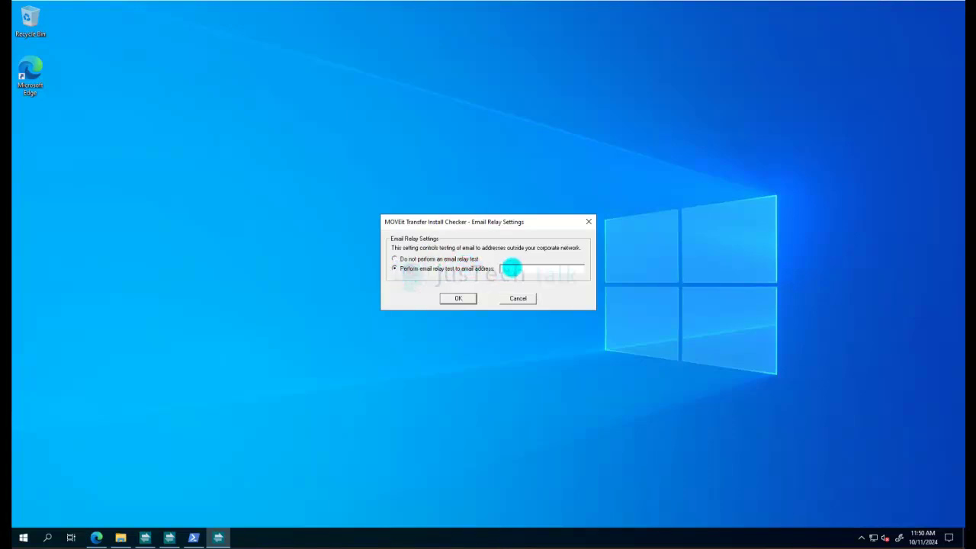
Run the install checks with an email relay test to the notification e-mail address
type("alert")
key("BackSpace")
key("BackSpace")
key("BackSpace")
key("BackSpace")
key("BackSpace")
left_click(459, 298)
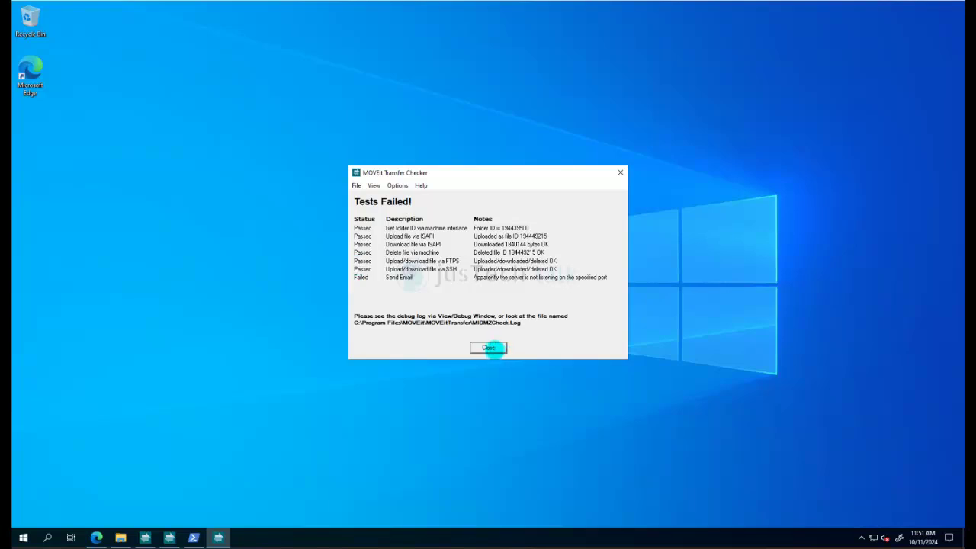
Close the MOVEit Transfer Checker results window
left_click(488, 348)
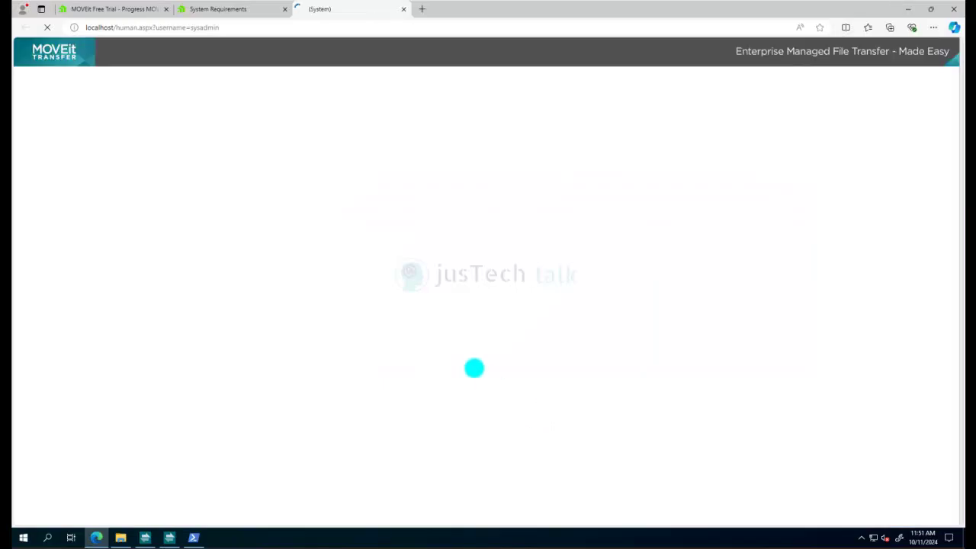